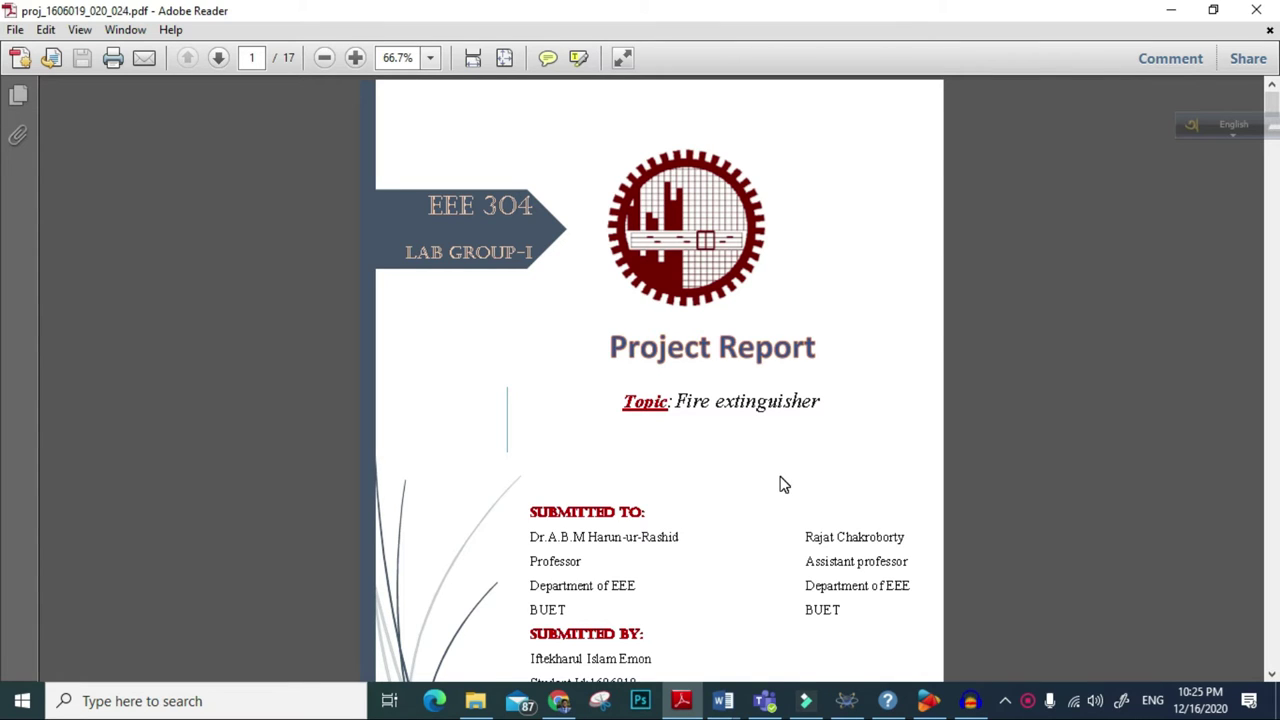
# Scroll the report PDF from the cover down to page 4's Methodology fire-protection flow chart.
pyautogui.scroll(-3, 846, 466)
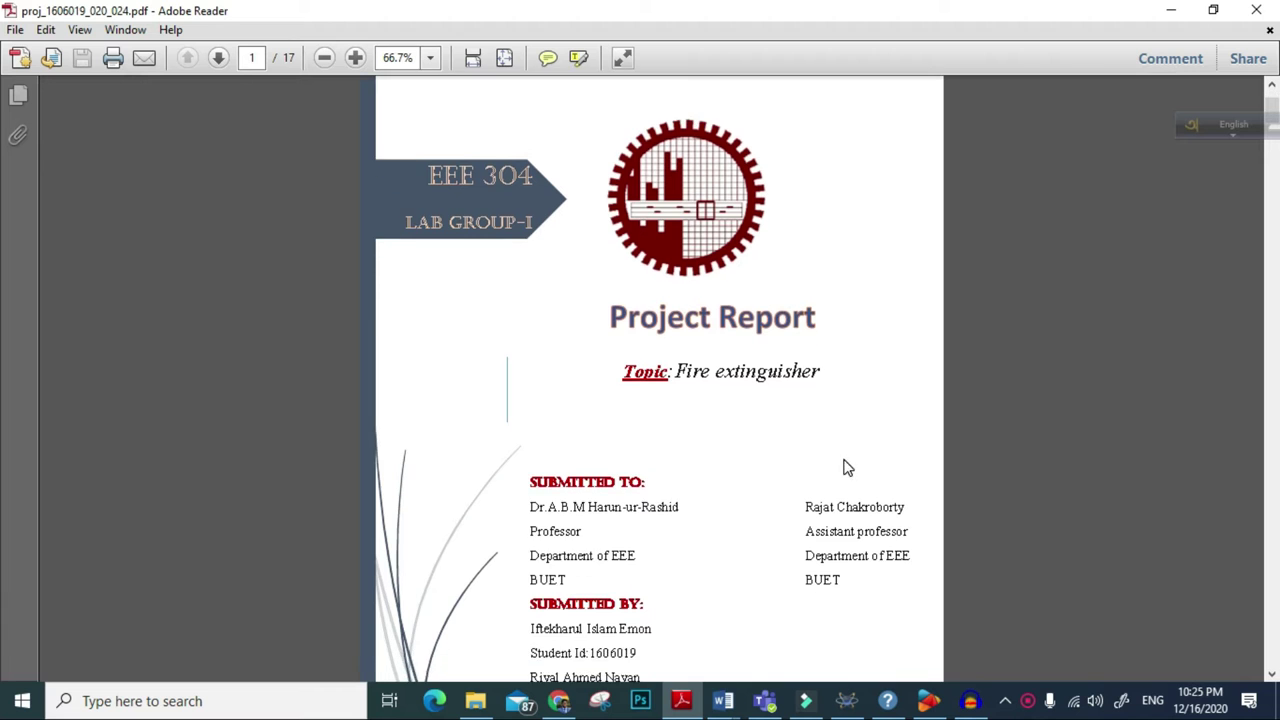
pyautogui.scroll(-10, 842, 458)
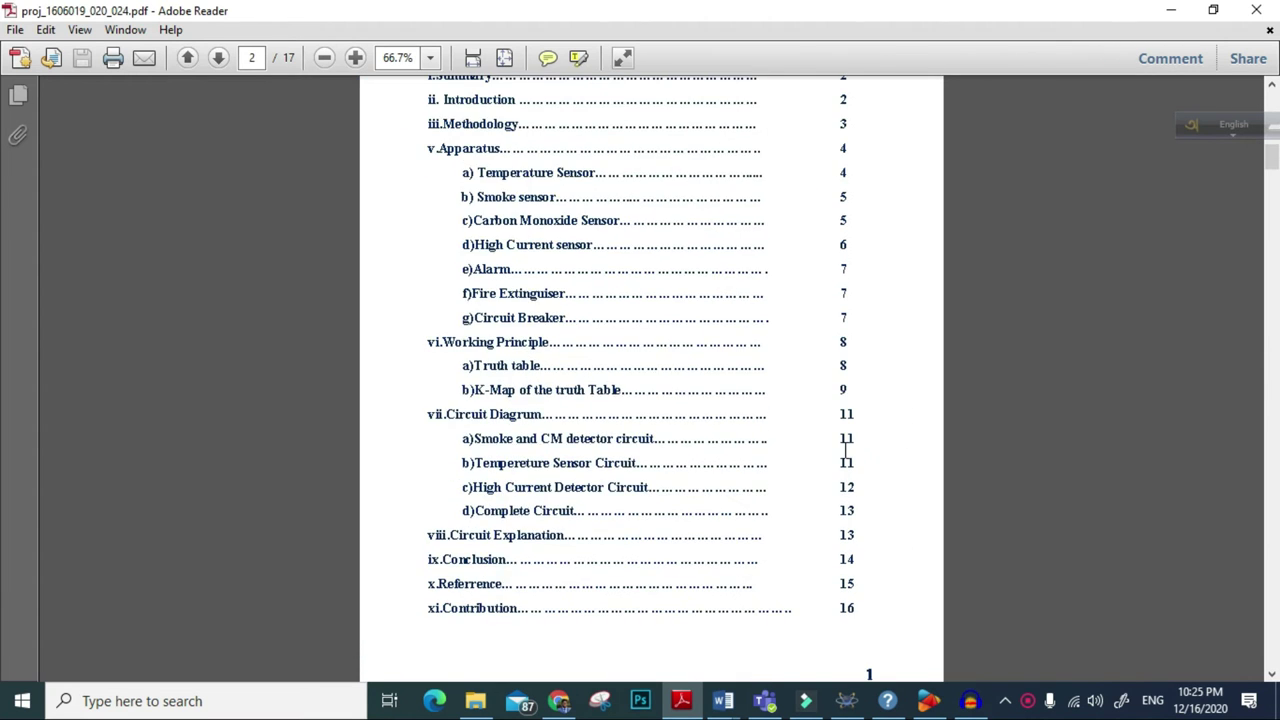
pyautogui.scroll(-10, 849, 450)
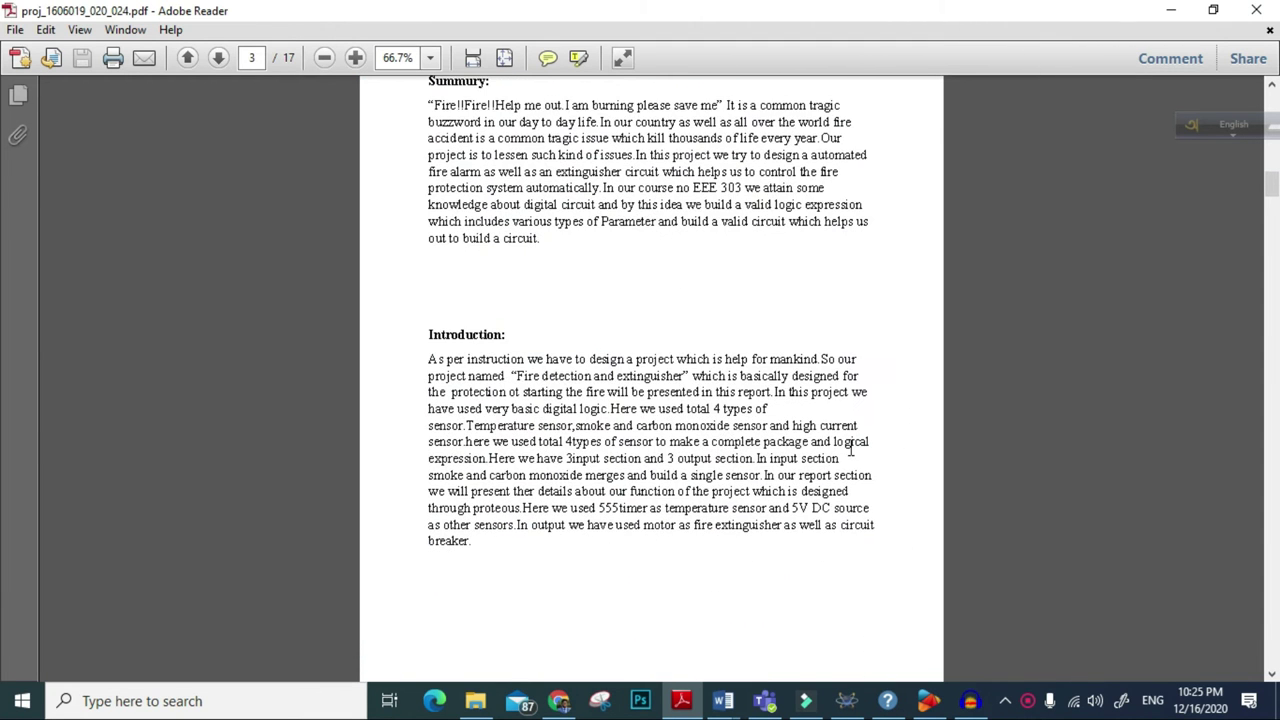
pyautogui.scroll(-5, 849, 450)
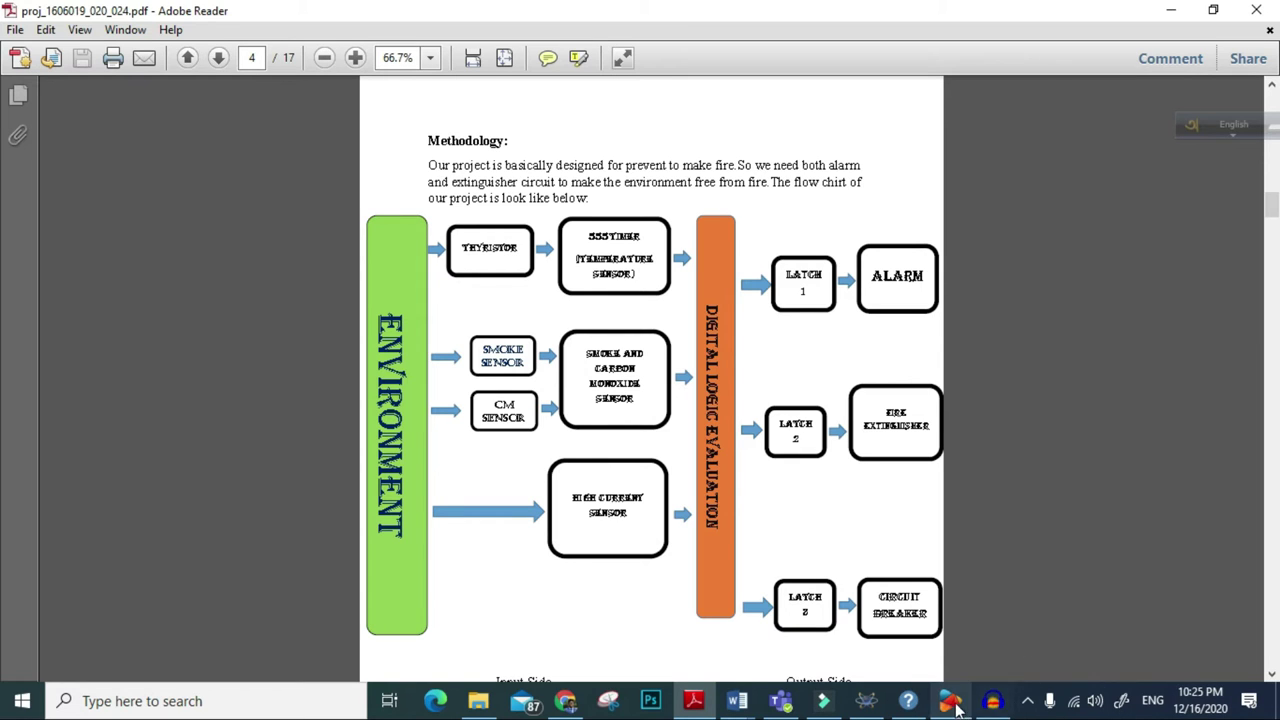
pyautogui.click(868, 702)
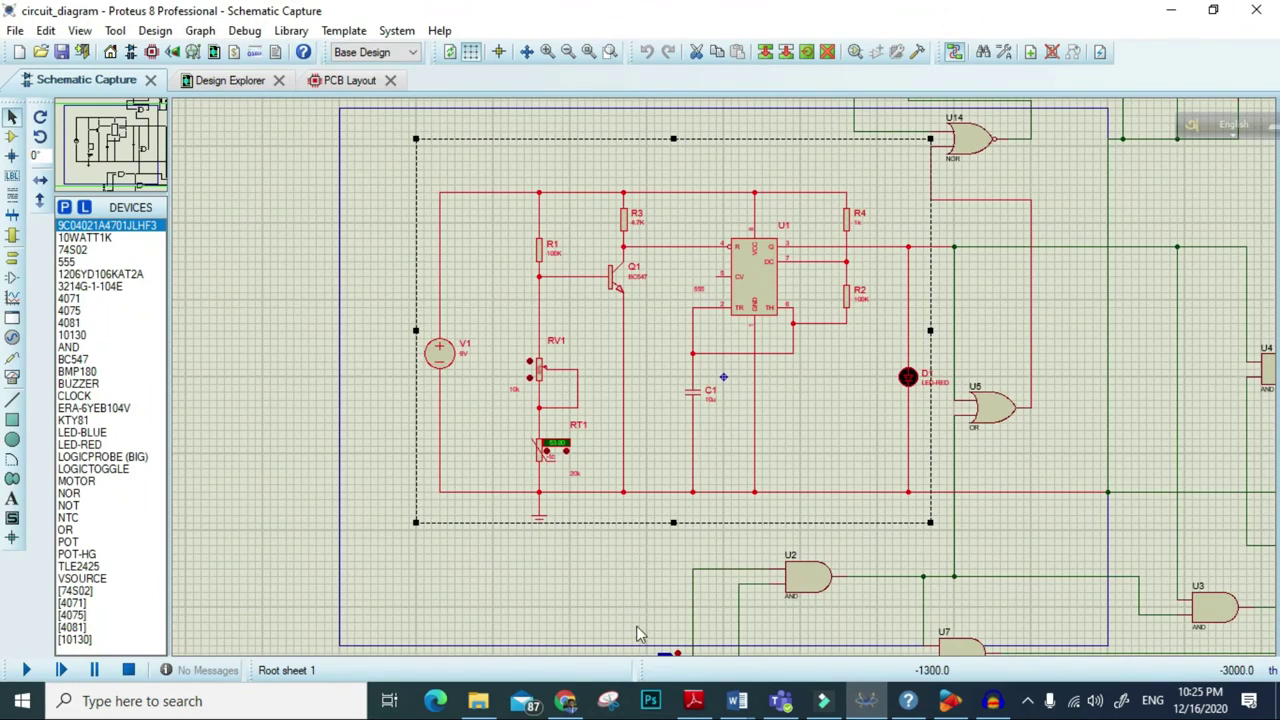
pyautogui.scroll(-3, 710, 511)
pyautogui.scroll(5, 722, 380)
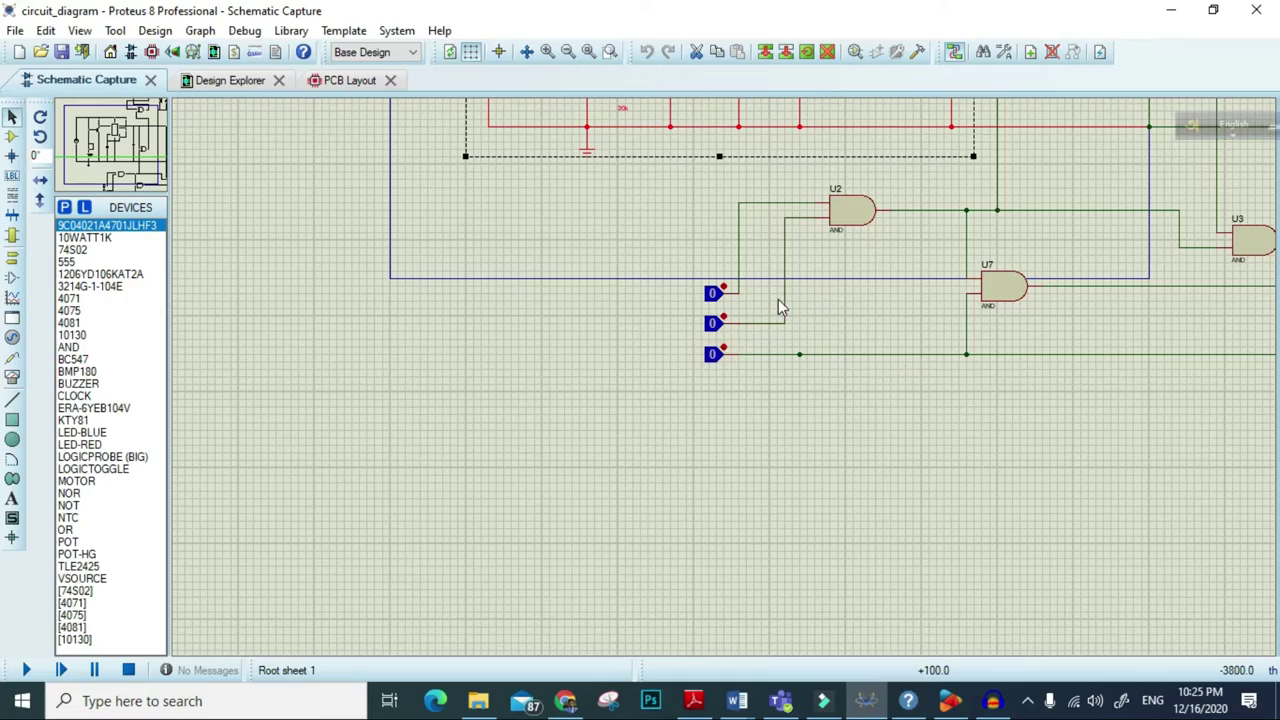
pyautogui.click(136, 167)
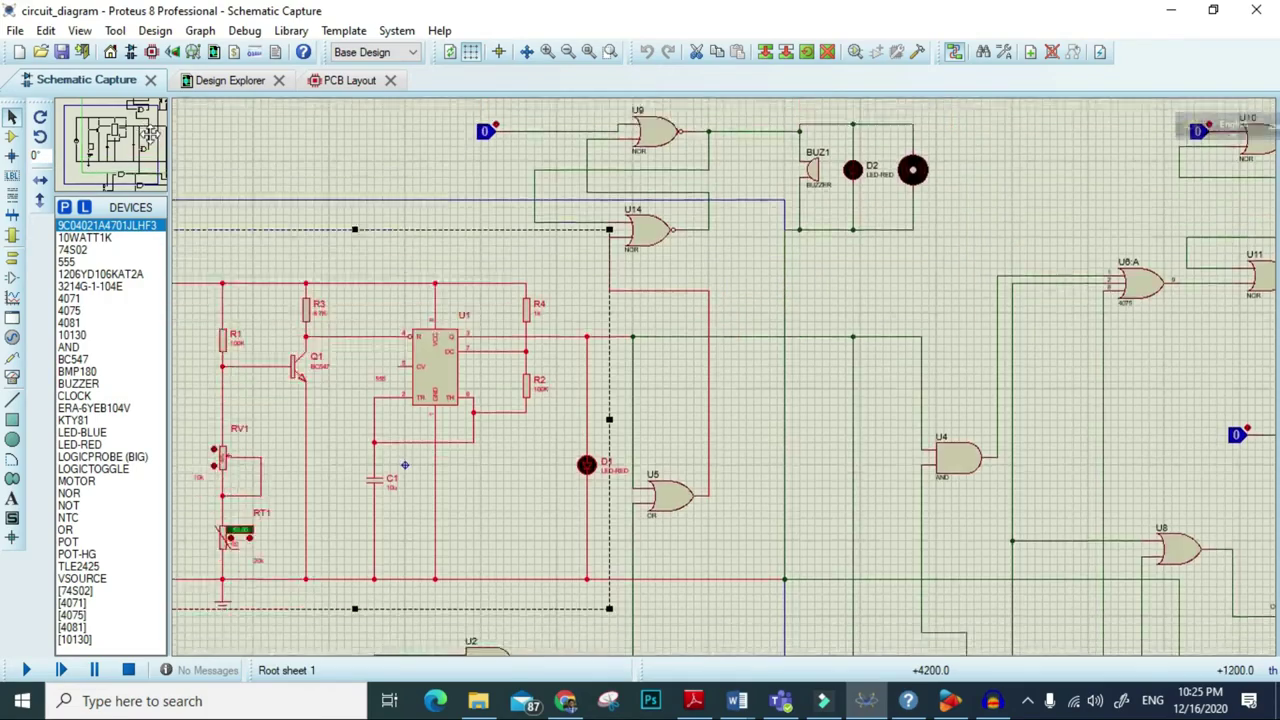
pyautogui.click(127, 171)
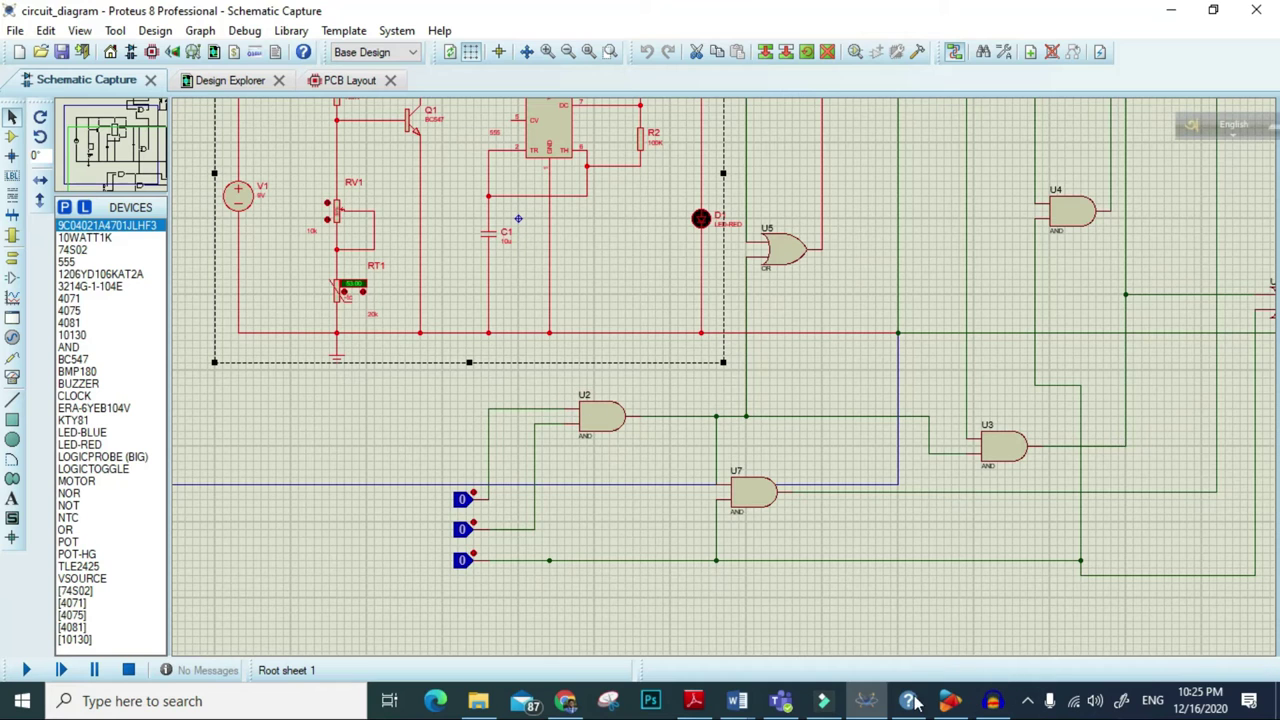
pyautogui.click(693, 703)
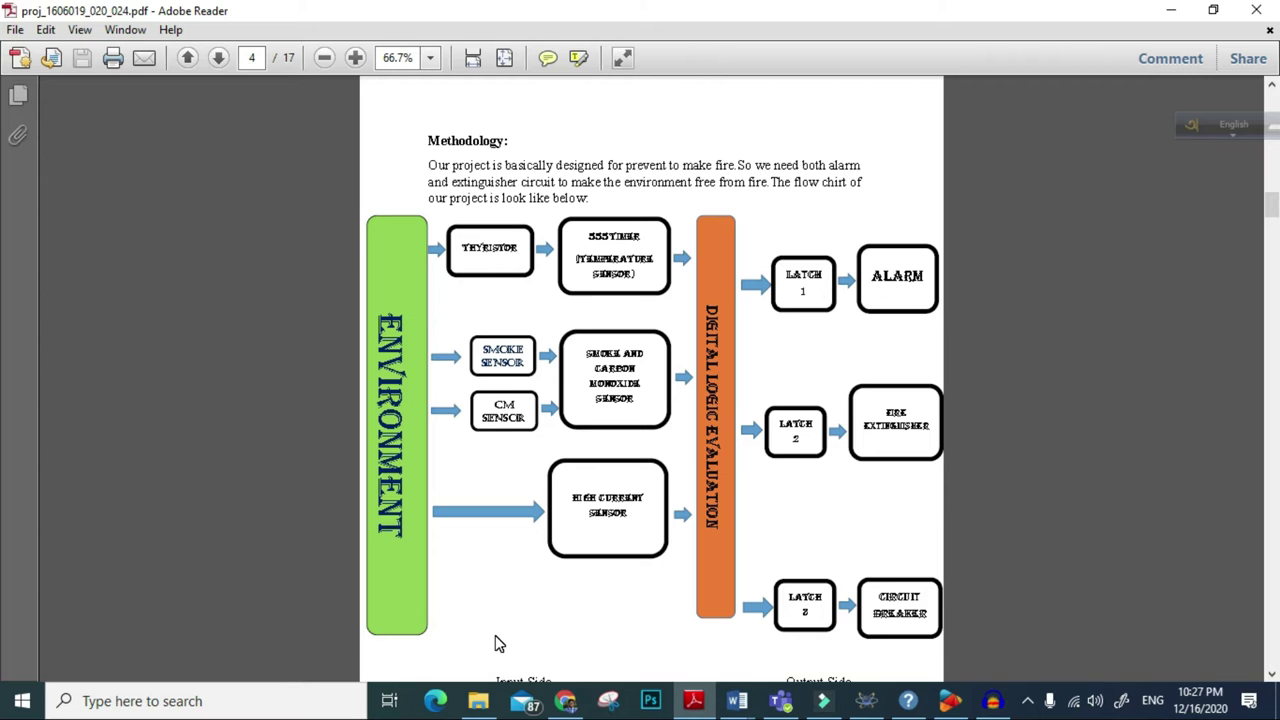
# Scroll through the Apparatus and Smoke Sensor sections on pages 5 and 6, then return to Proteus.
pyautogui.scroll(-5, 499, 643)
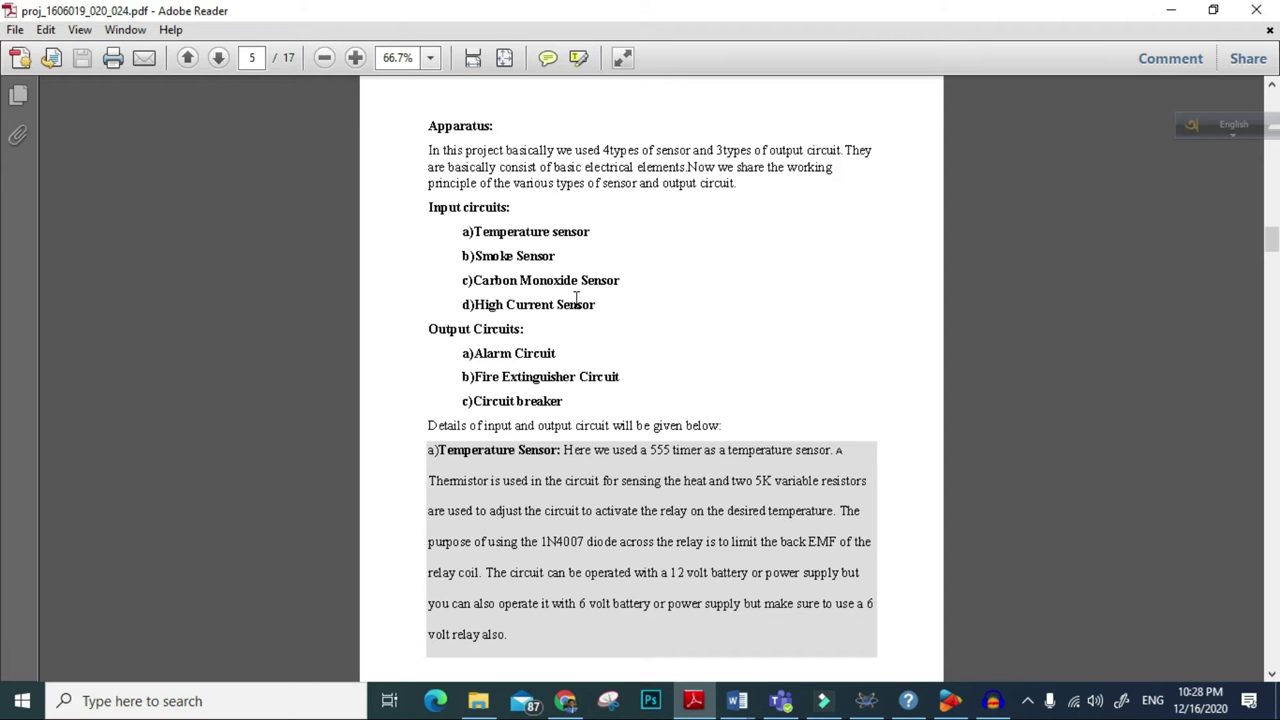
pyautogui.scroll(-10, 590, 298)
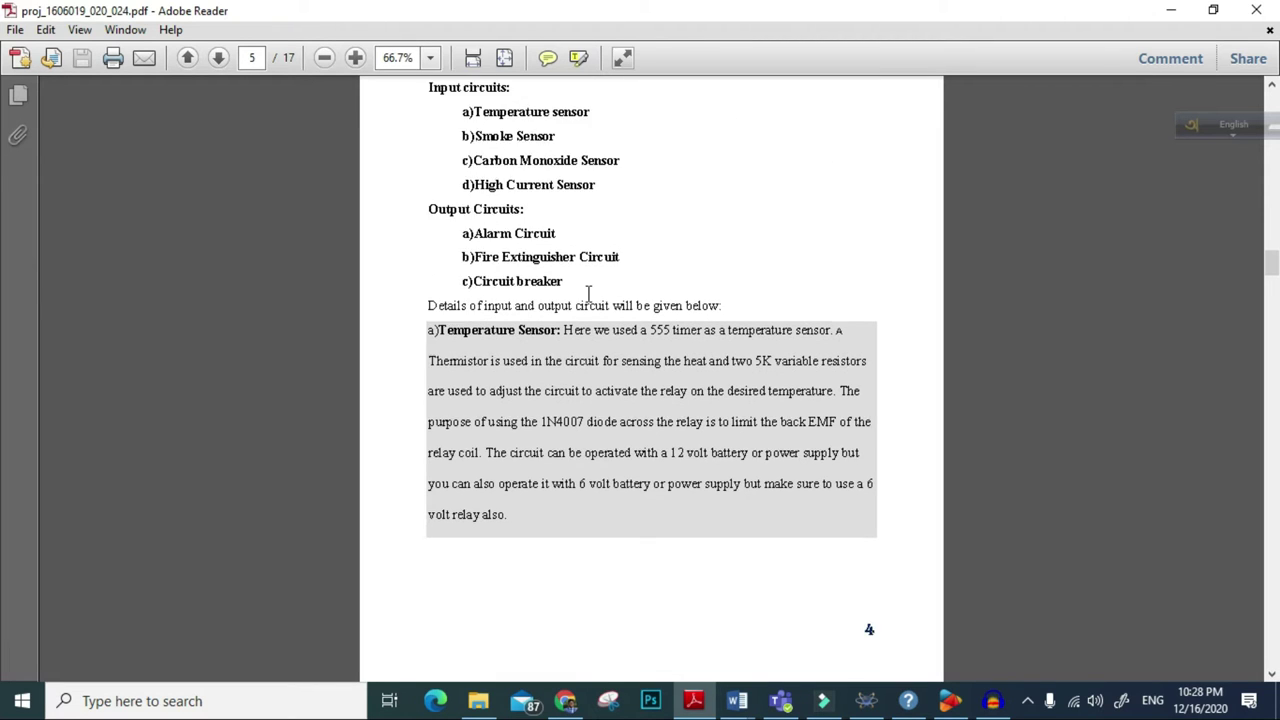
pyautogui.scroll(-1, 589, 294)
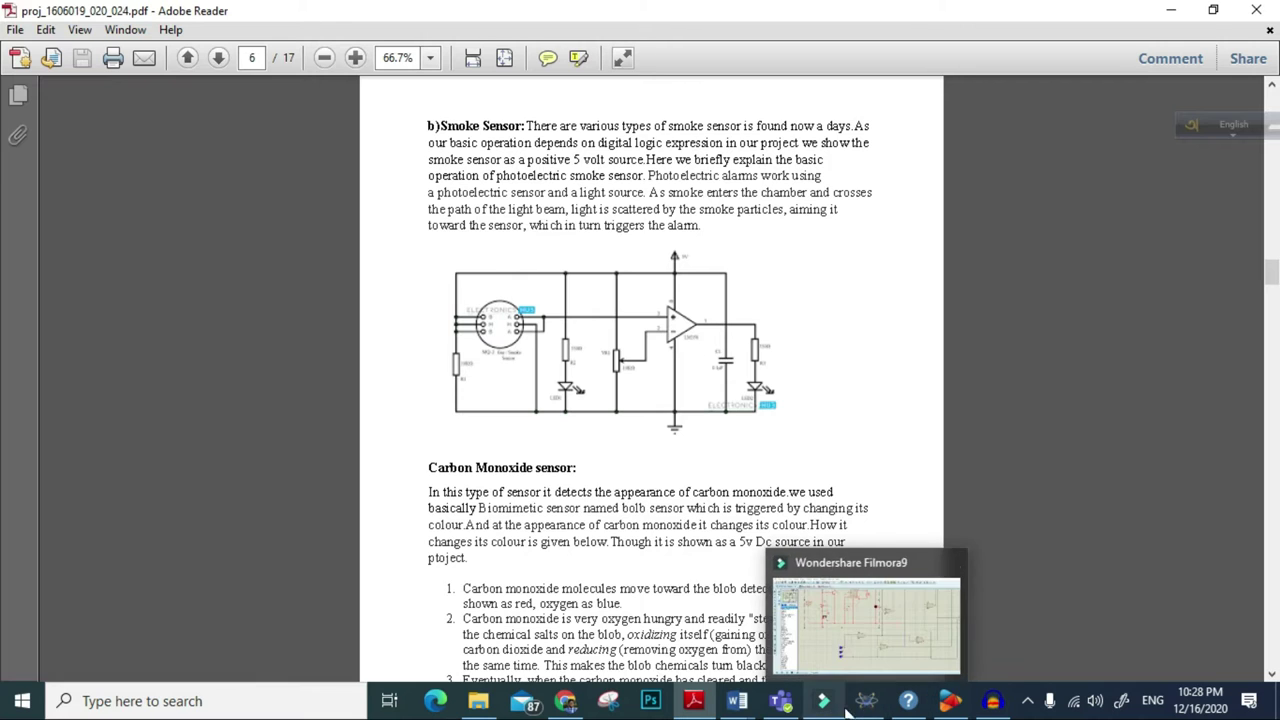
pyautogui.click(884, 711)
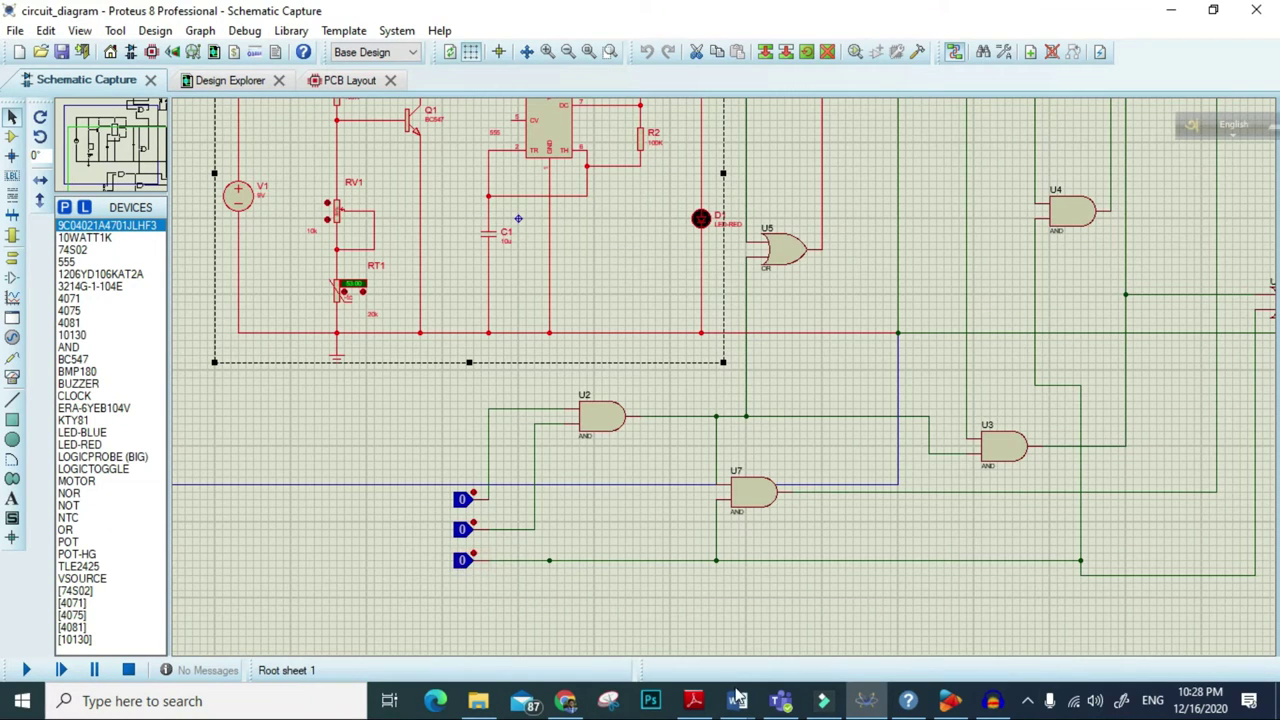
# Bring the Word report forward at the sensor truth table, then briefly switch to Proteus.
pyautogui.moveTo(737, 701)
pyautogui.click(744, 611)
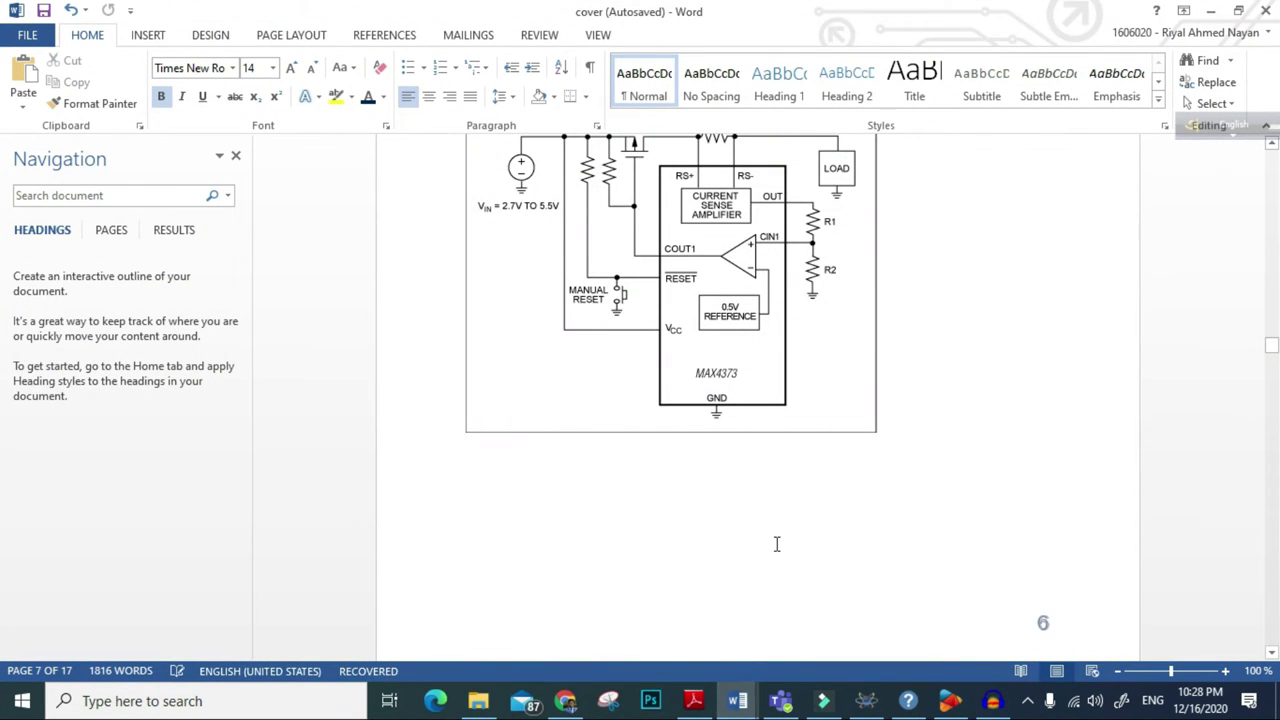
pyautogui.scroll(6, 776, 544)
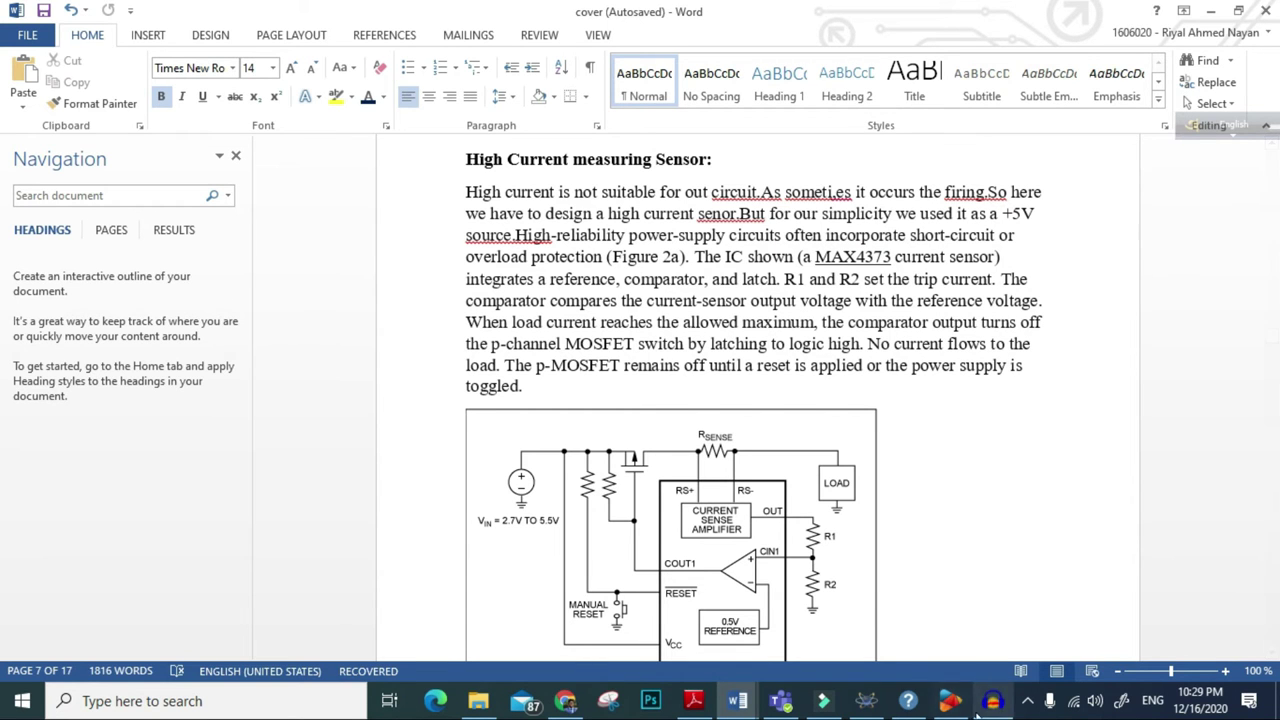
pyautogui.click(866, 702)
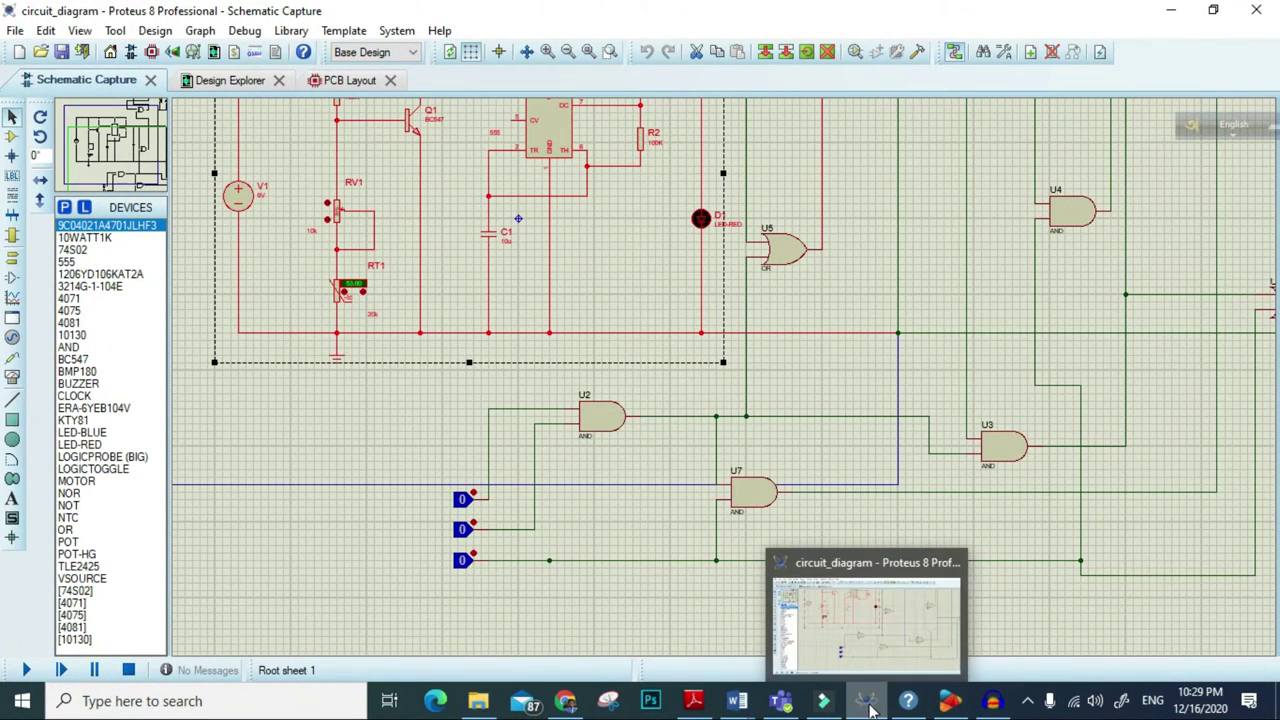
# Return to the Word report and scroll to the NE555 Temperature Sensor Circuit on page 12.
pyautogui.moveTo(777, 706)
pyautogui.moveTo(738, 705)
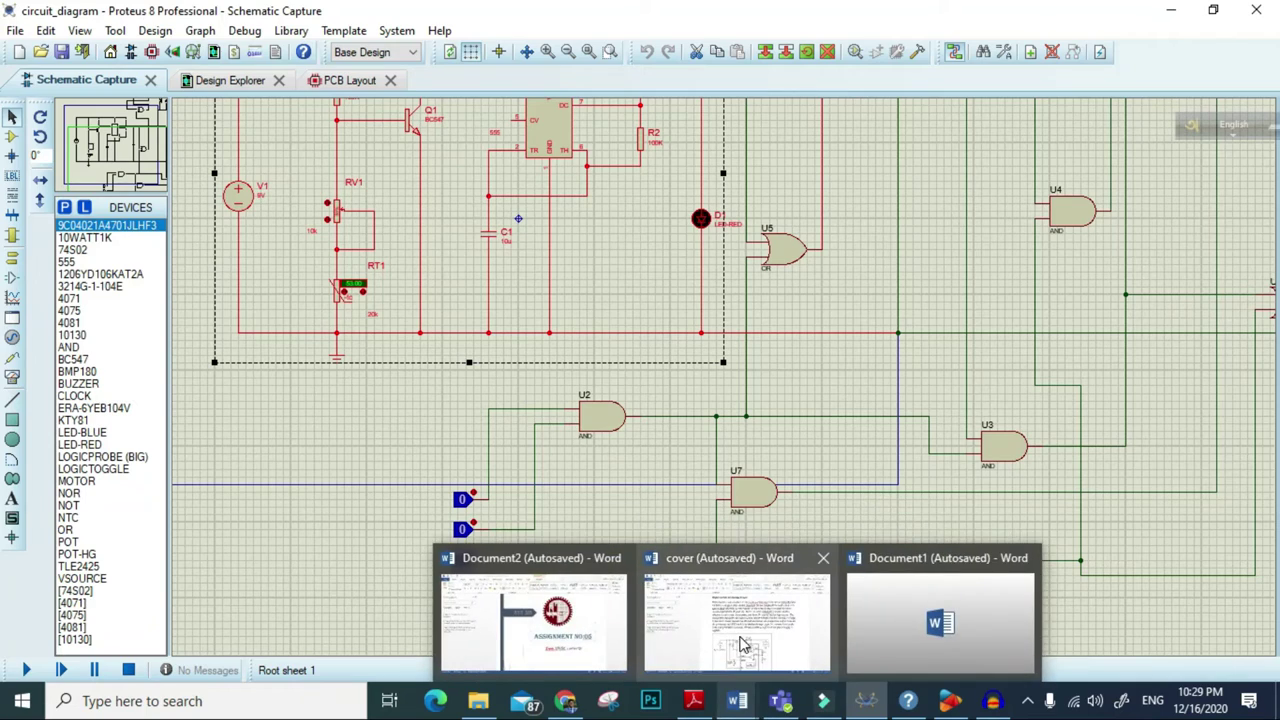
pyautogui.click(738, 637)
pyautogui.scroll(-10, 848, 480)
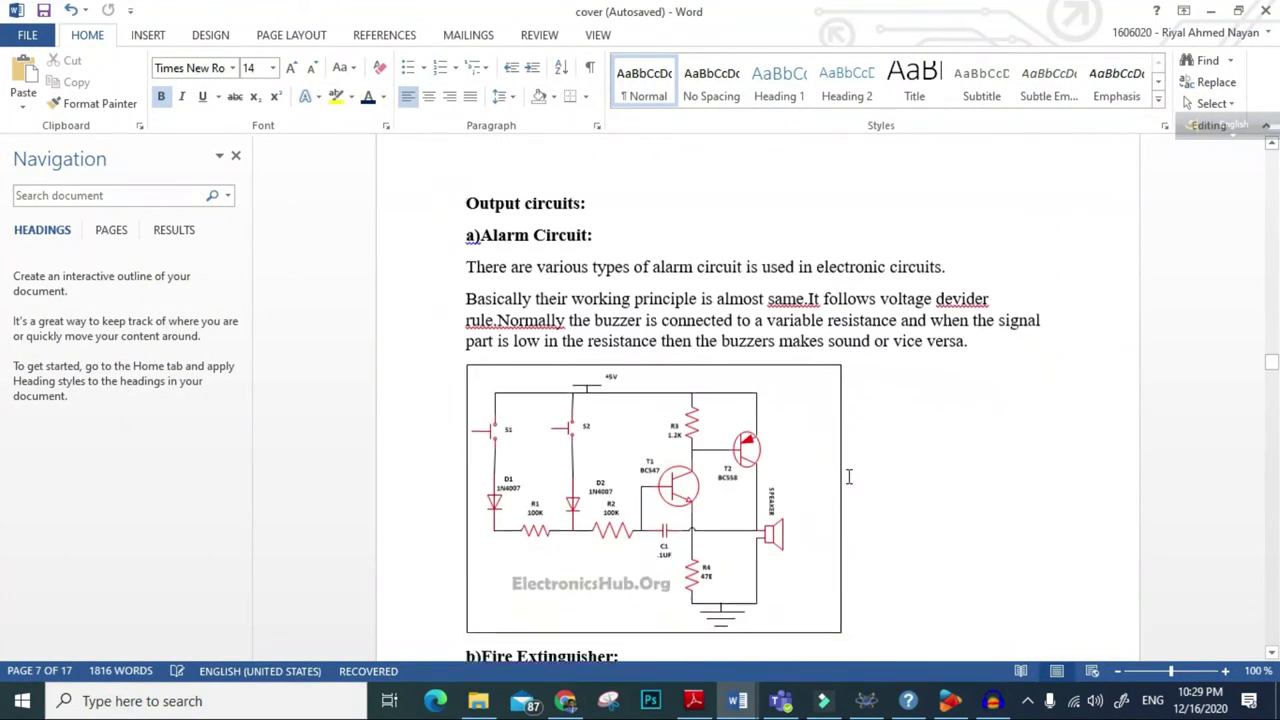
pyautogui.scroll(-20, 825, 498)
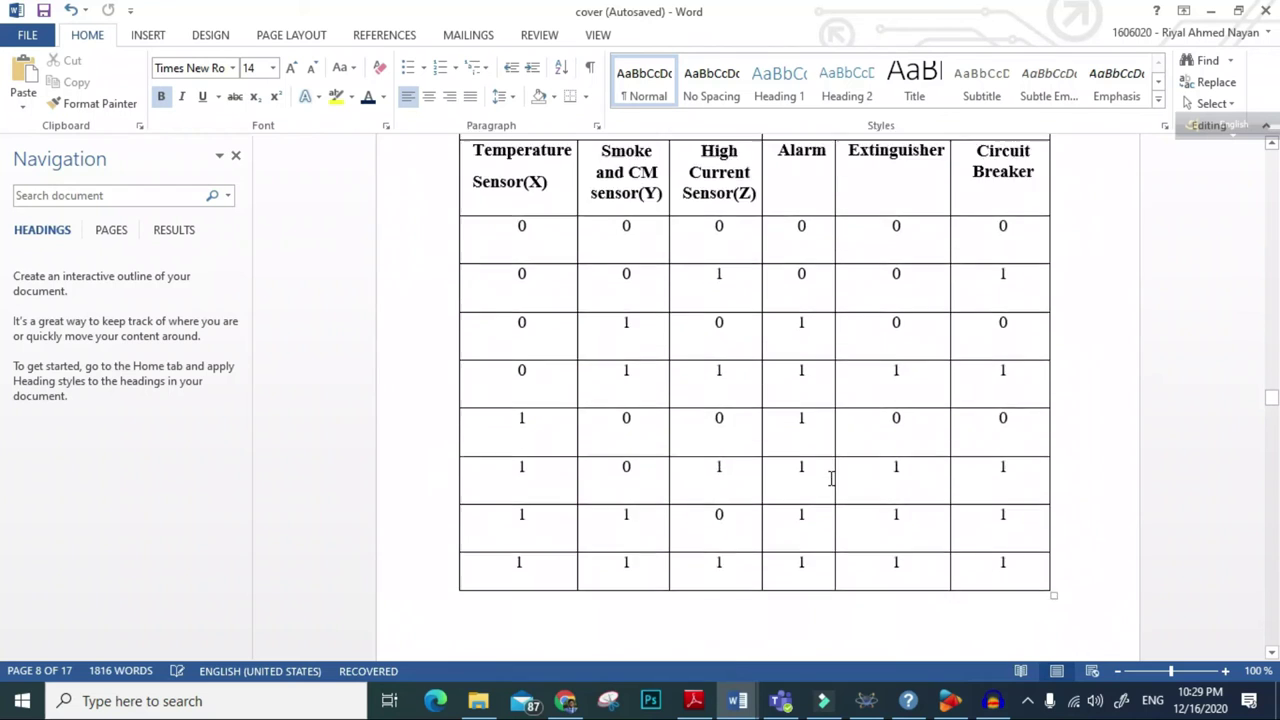
pyautogui.scroll(-20, 830, 479)
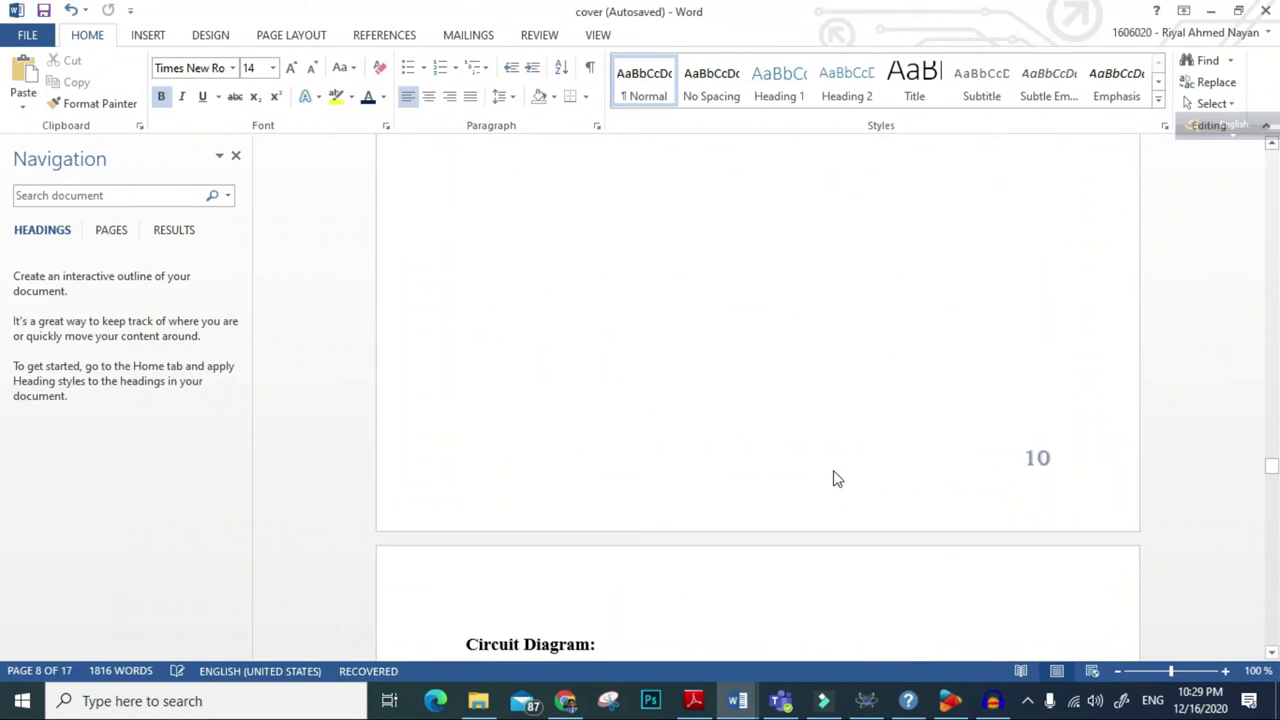
pyautogui.scroll(-15, 834, 478)
pyautogui.scroll(6, 834, 500)
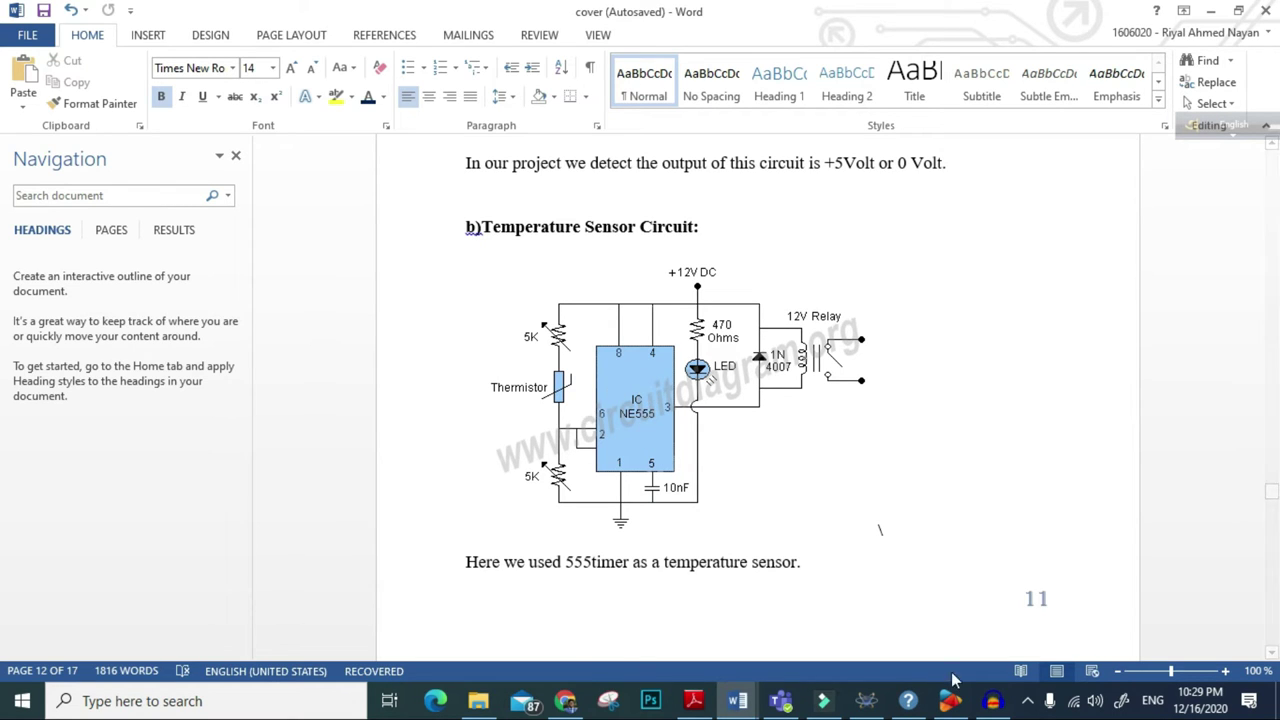
# Switch to the circuit_diagram schematic in Proteus and re-centre the view on the logic gates.
pyautogui.click(866, 701)
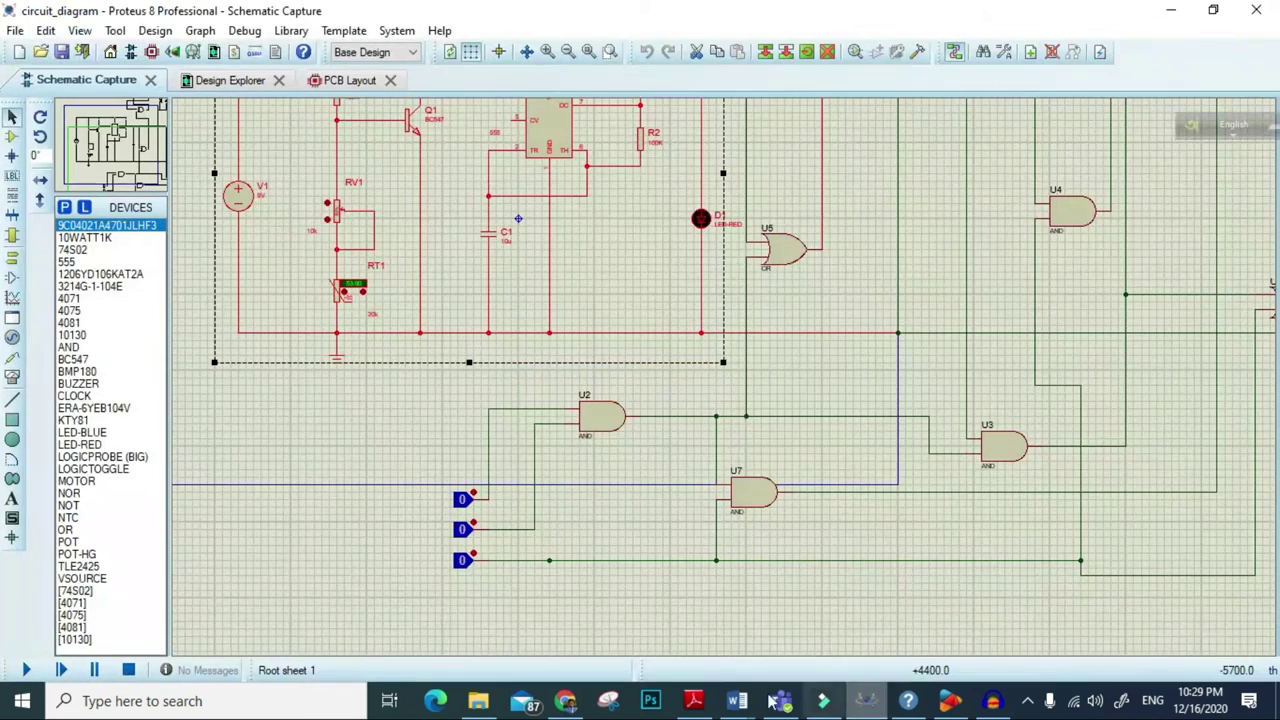
pyautogui.scroll(3, 729, 385)
pyautogui.scroll(-3, 729, 385)
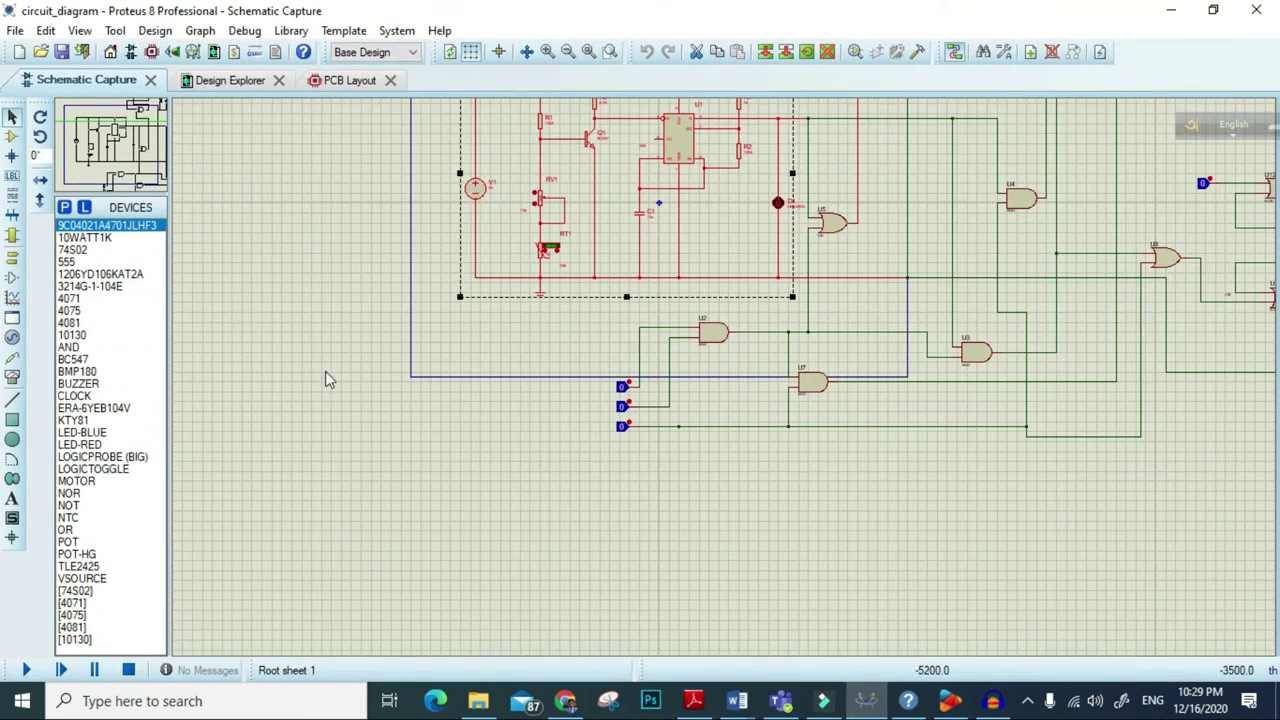
pyautogui.click(130, 140)
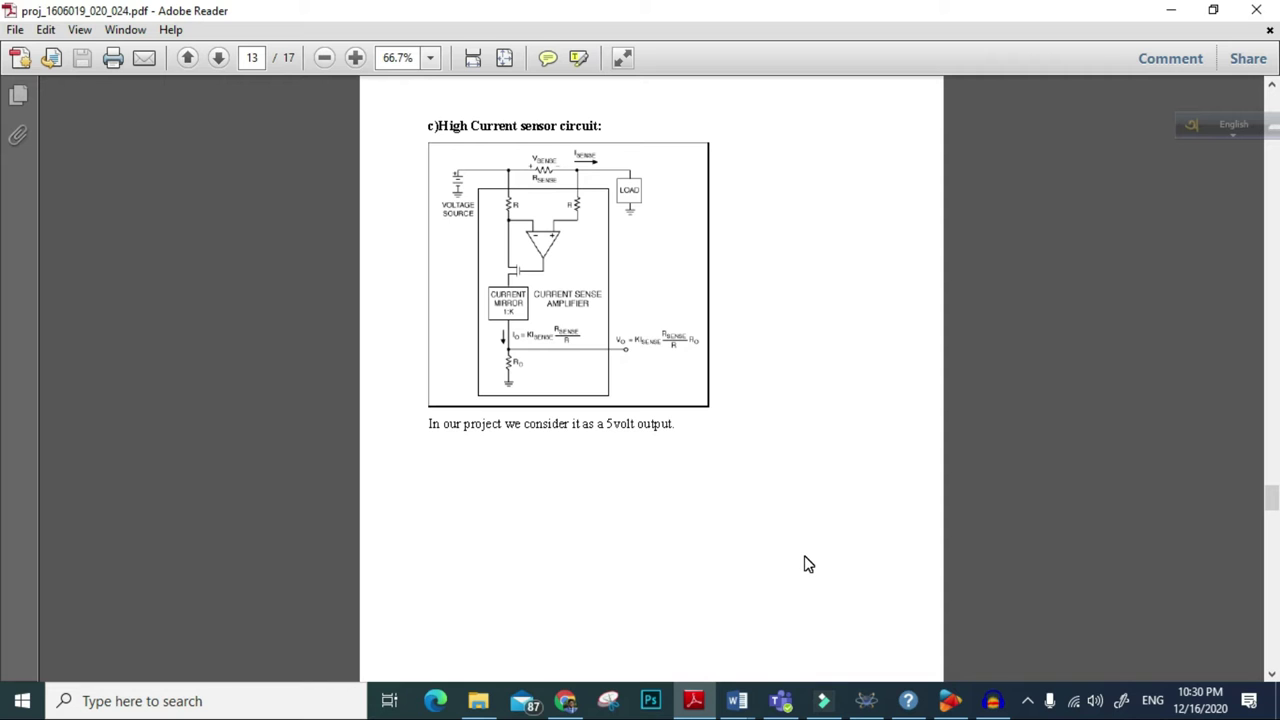
# Scroll down to page 14's complete circuit diagram, then back up to page 10's Alarm and Extinguisher K-maps.
pyautogui.scroll(-5, 710, 434)
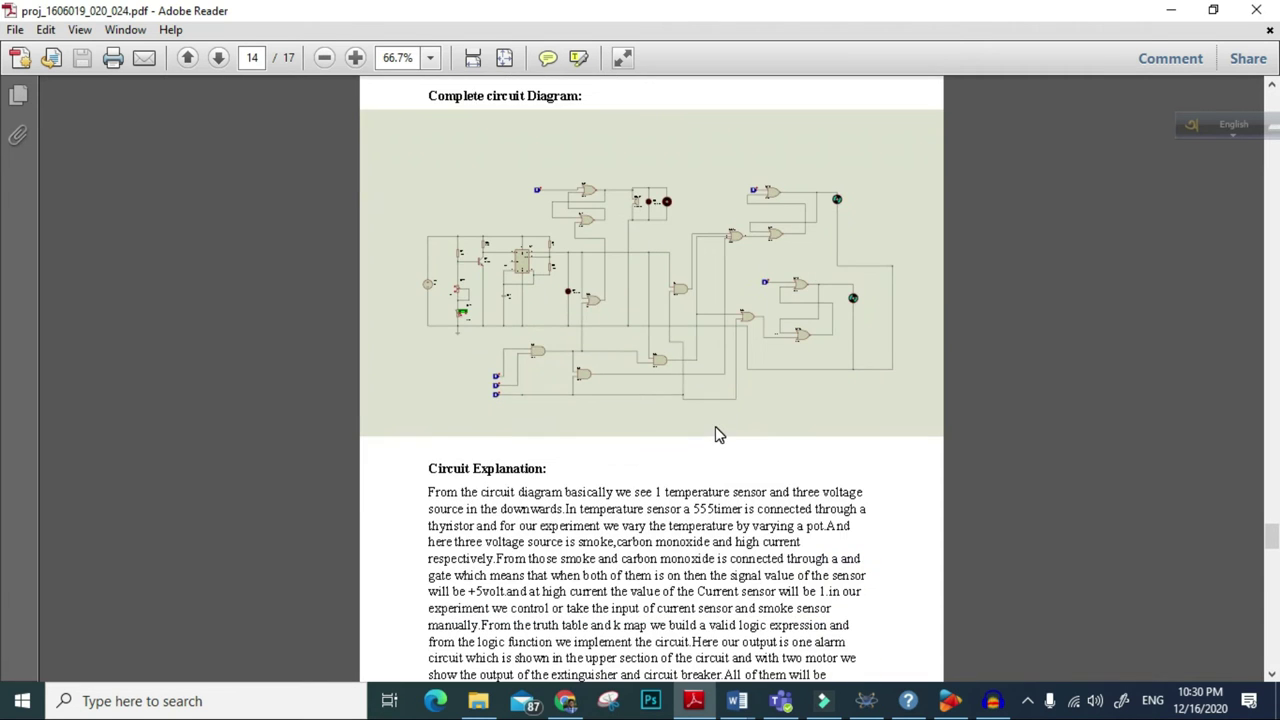
pyautogui.scroll(-10, 716, 434)
pyautogui.scroll(10, 717, 431)
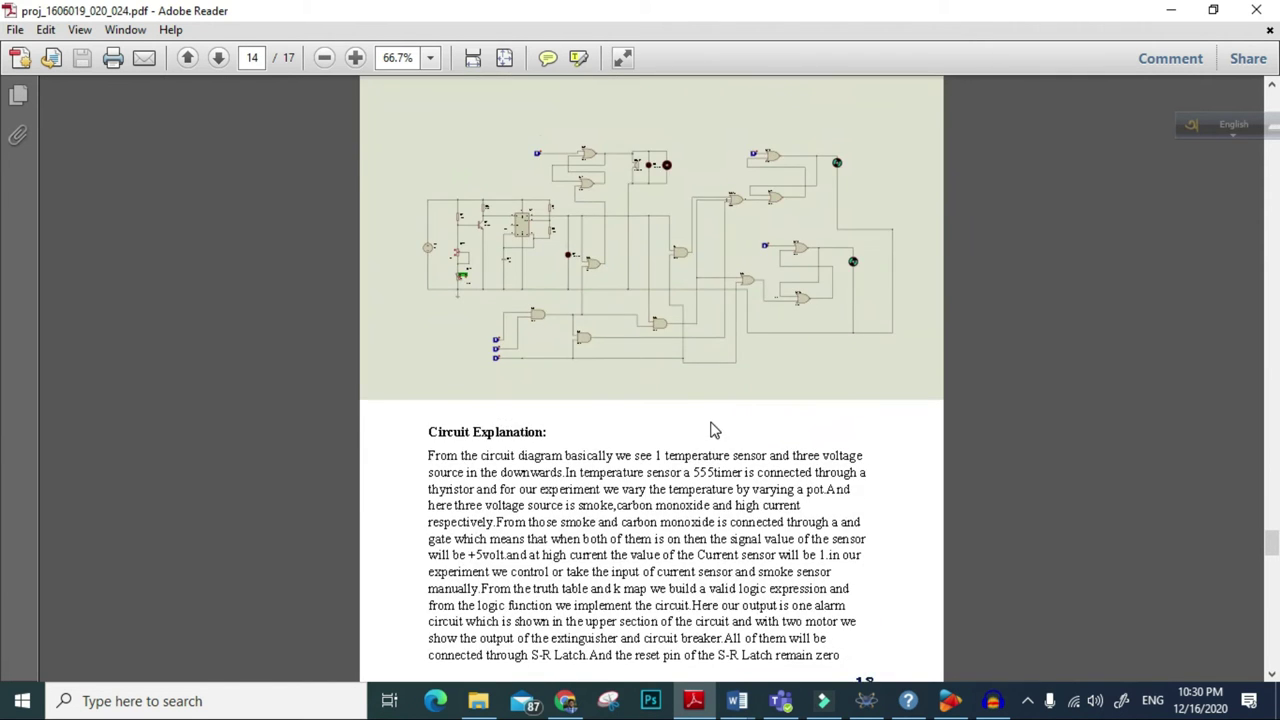
pyautogui.scroll(2, 712, 427)
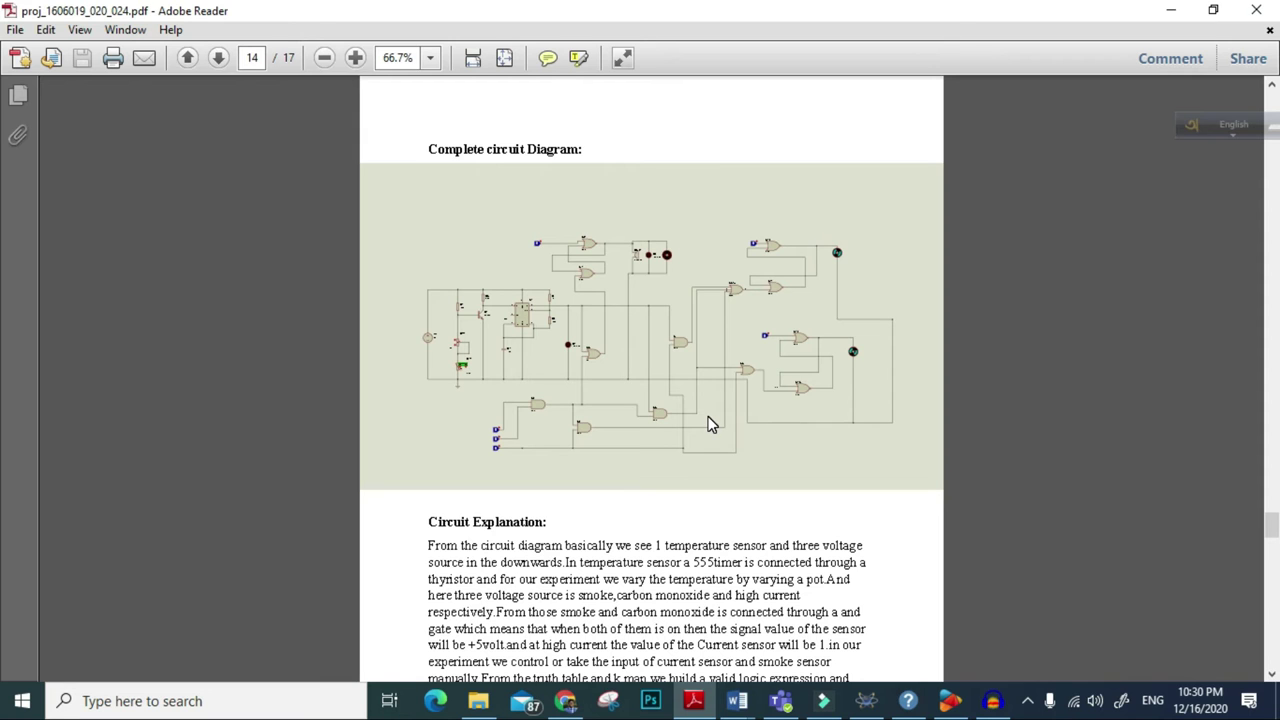
pyautogui.scroll(15, 724, 440)
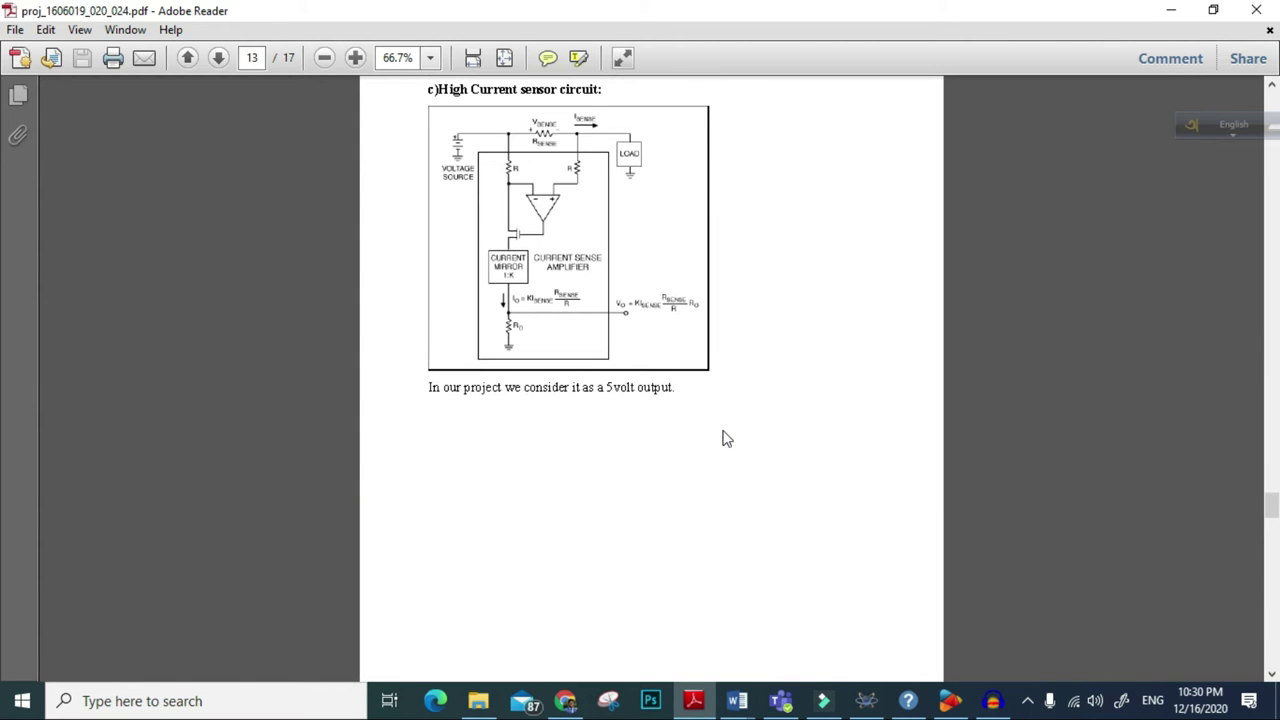
pyautogui.scroll(12, 720, 421)
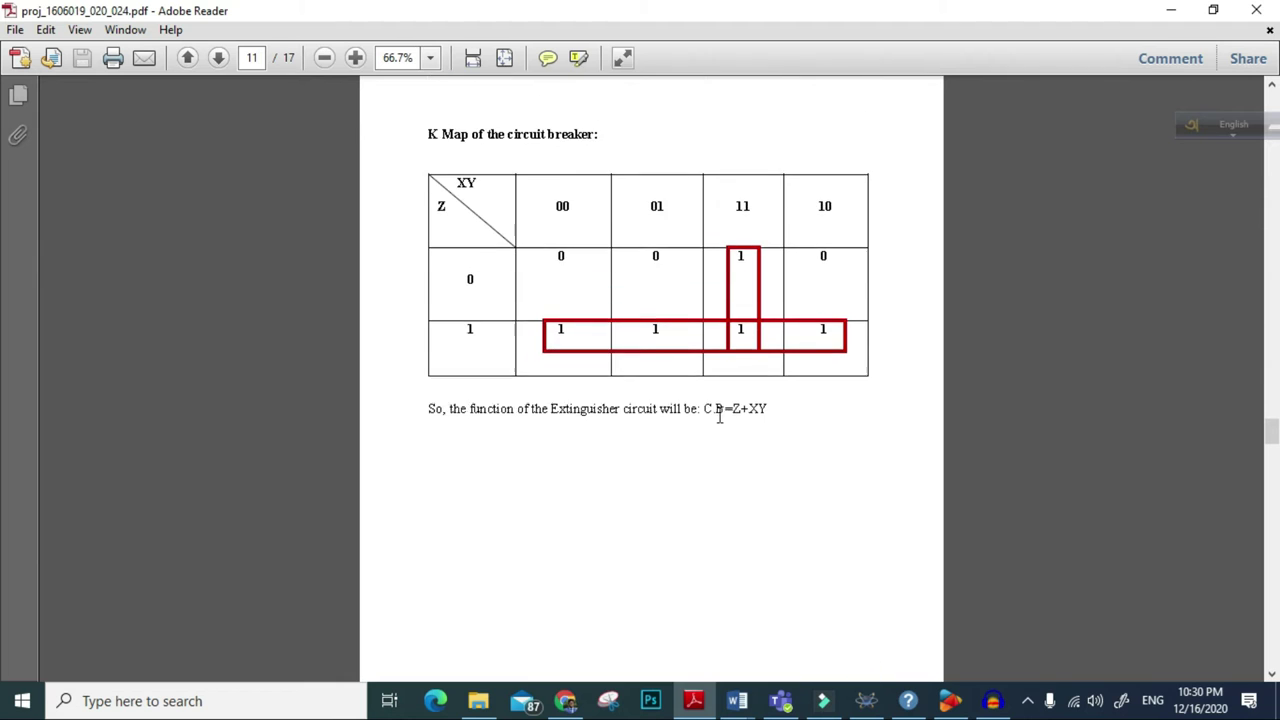
pyautogui.scroll(3, 723, 418)
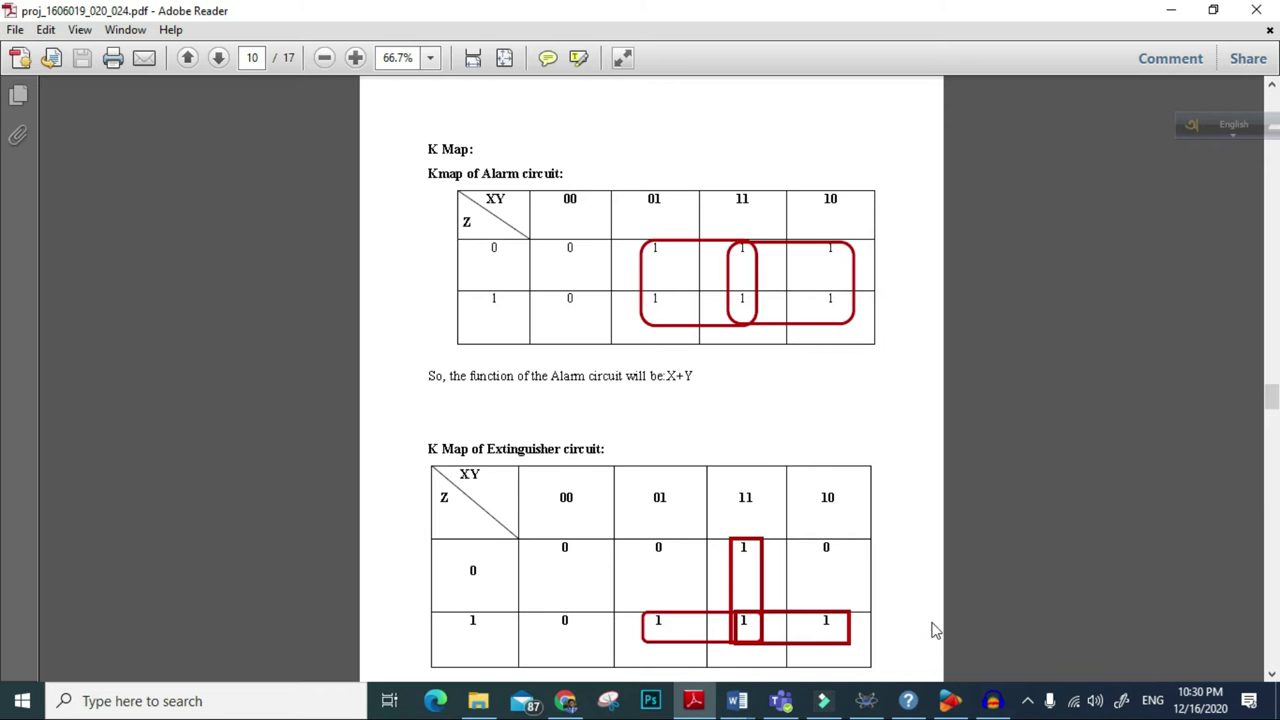
# Switch to Proteus and pan via the overview so the whole circuit, sensors to buzzer and motor, shows.
pyautogui.click(870, 703)
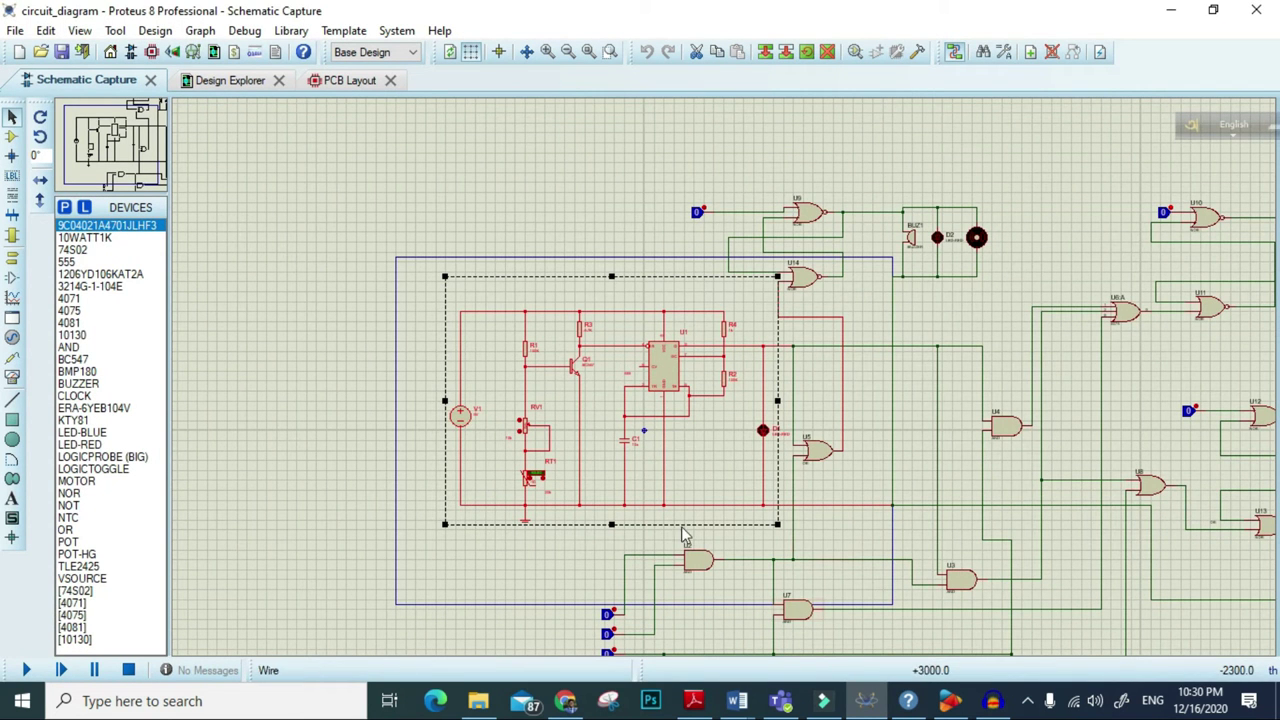
pyautogui.moveTo(136, 160); pyautogui.dragTo(166, 148)
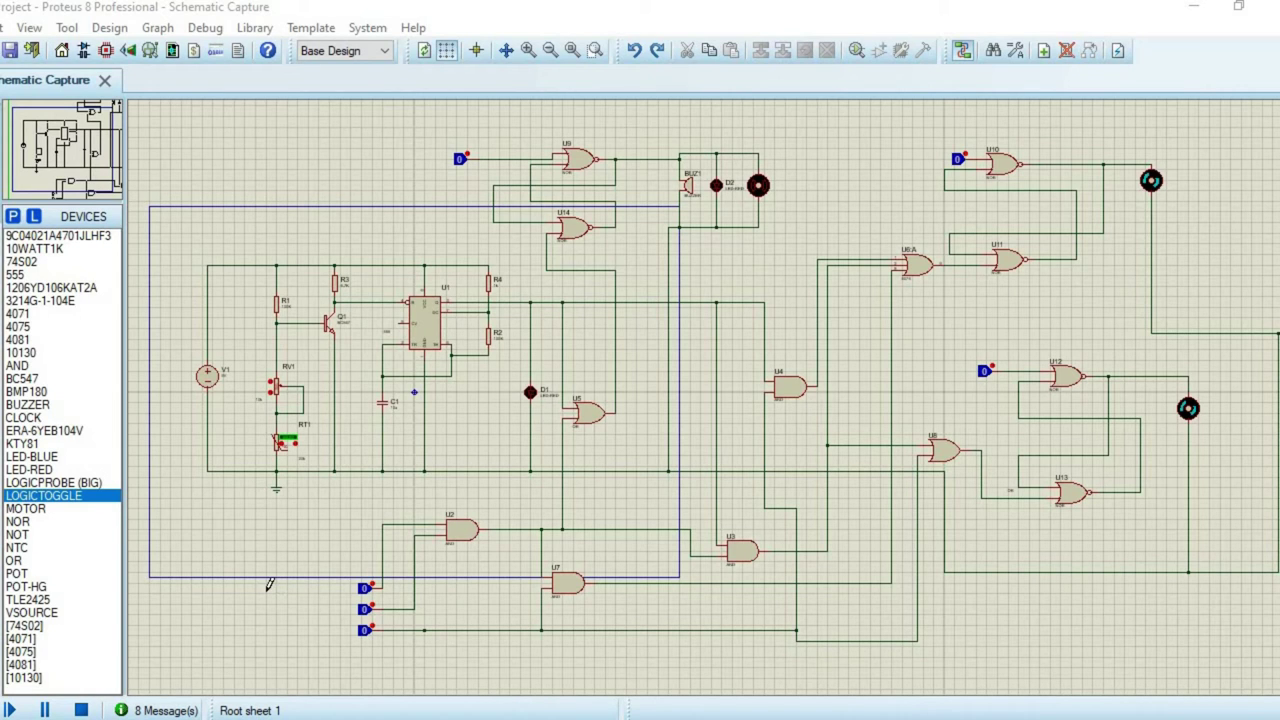
# Switch the top LOGICTOGGLE sensor input from 0 to 1, leaving the other two at 0.
pyautogui.click(376, 577)
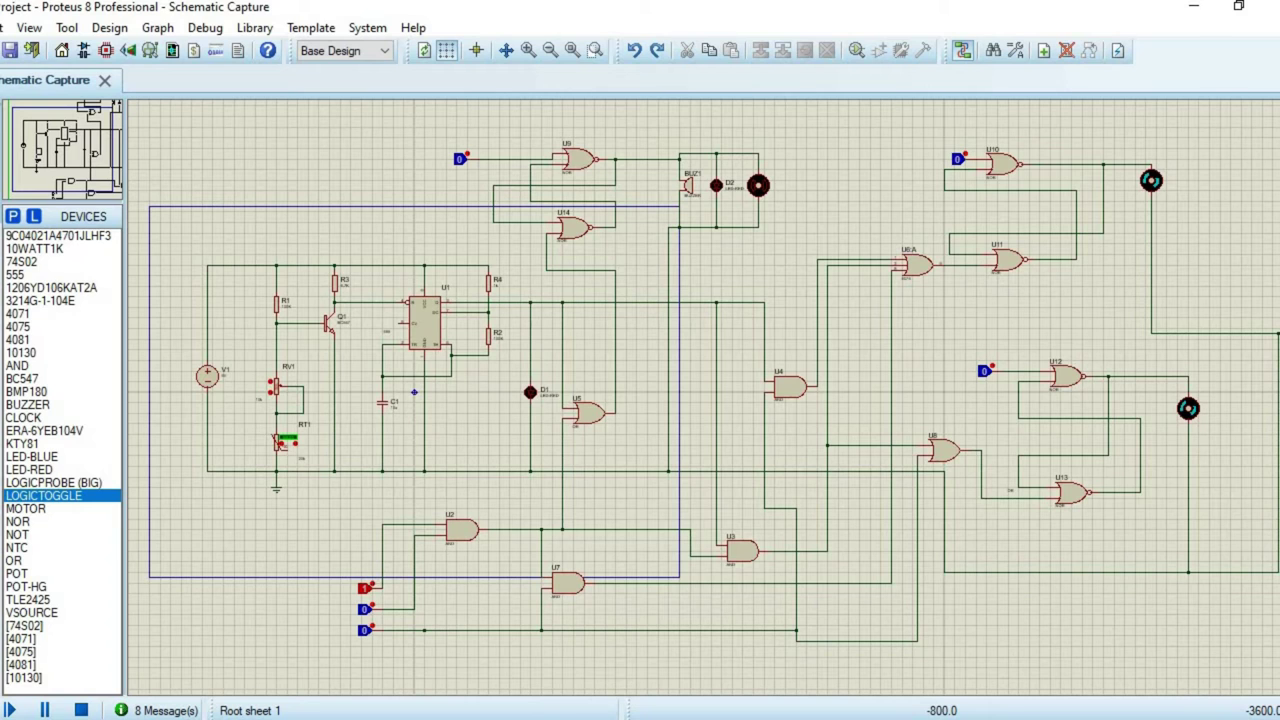
pyautogui.rightClick(380, 554)
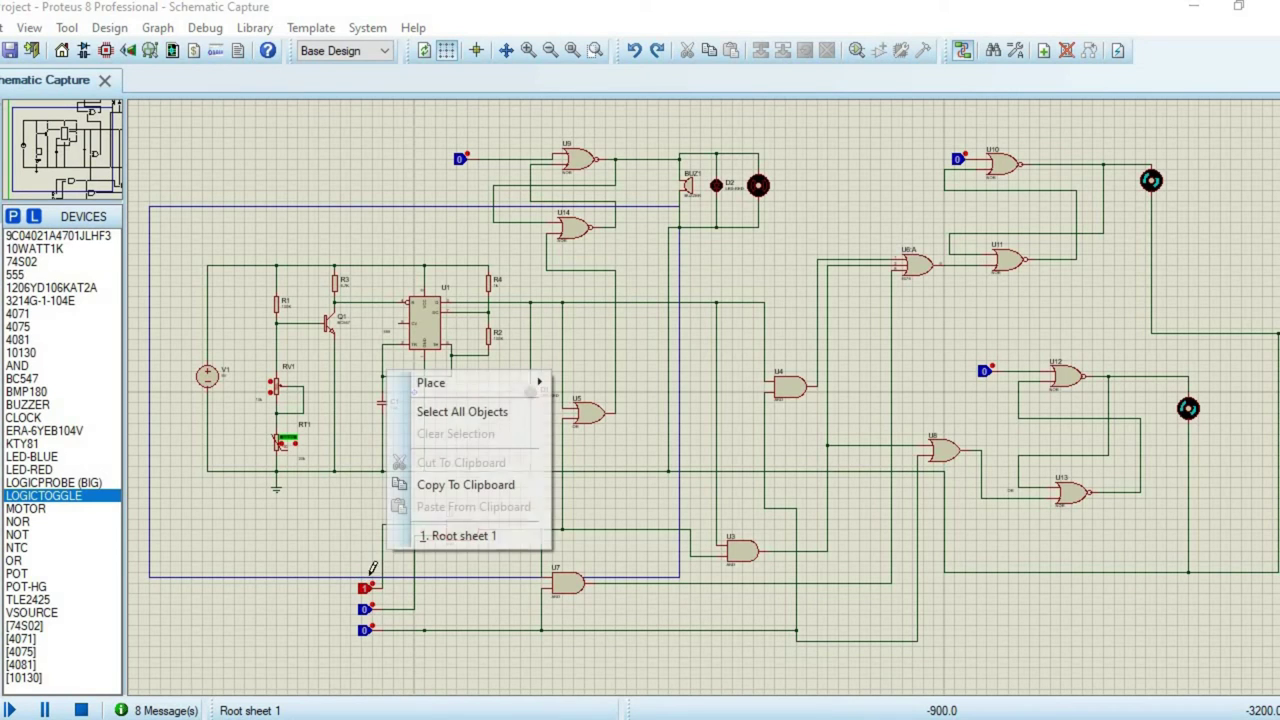
pyautogui.click(366, 586)
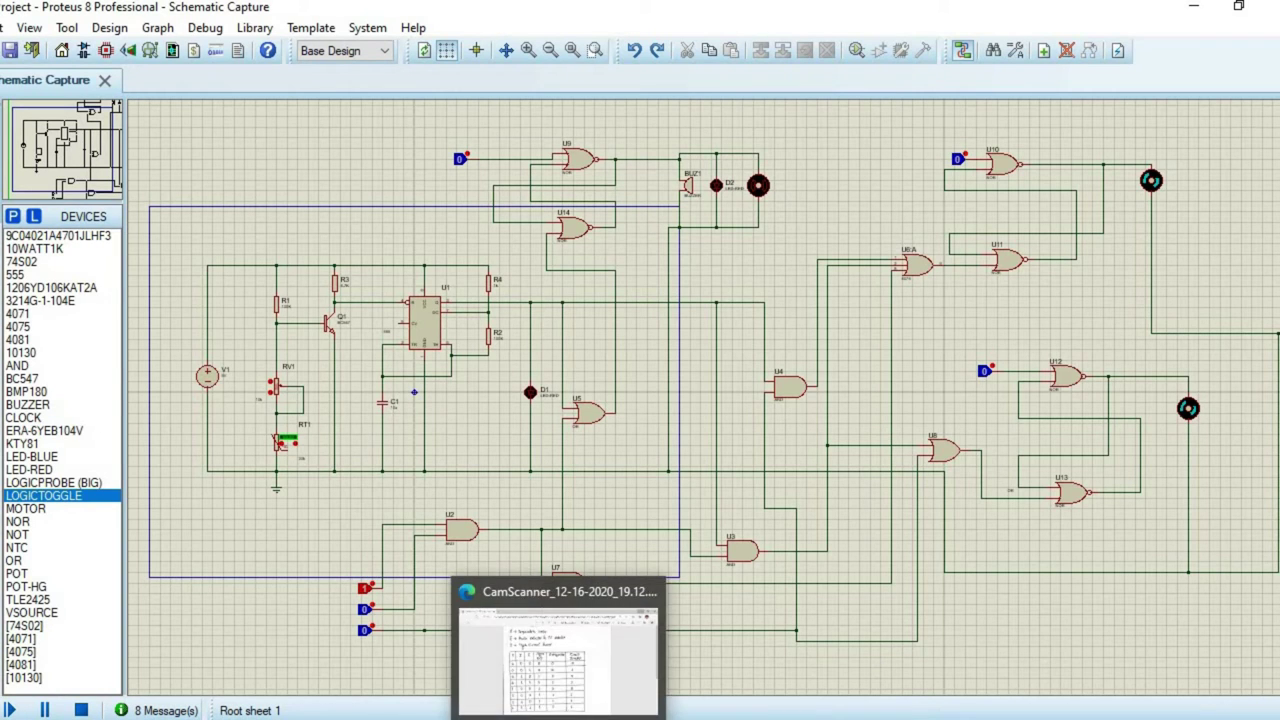
# Bring up the CamScanner PDF with the handwritten X, Y, Z truth table in Edge.
pyautogui.click(560, 645)
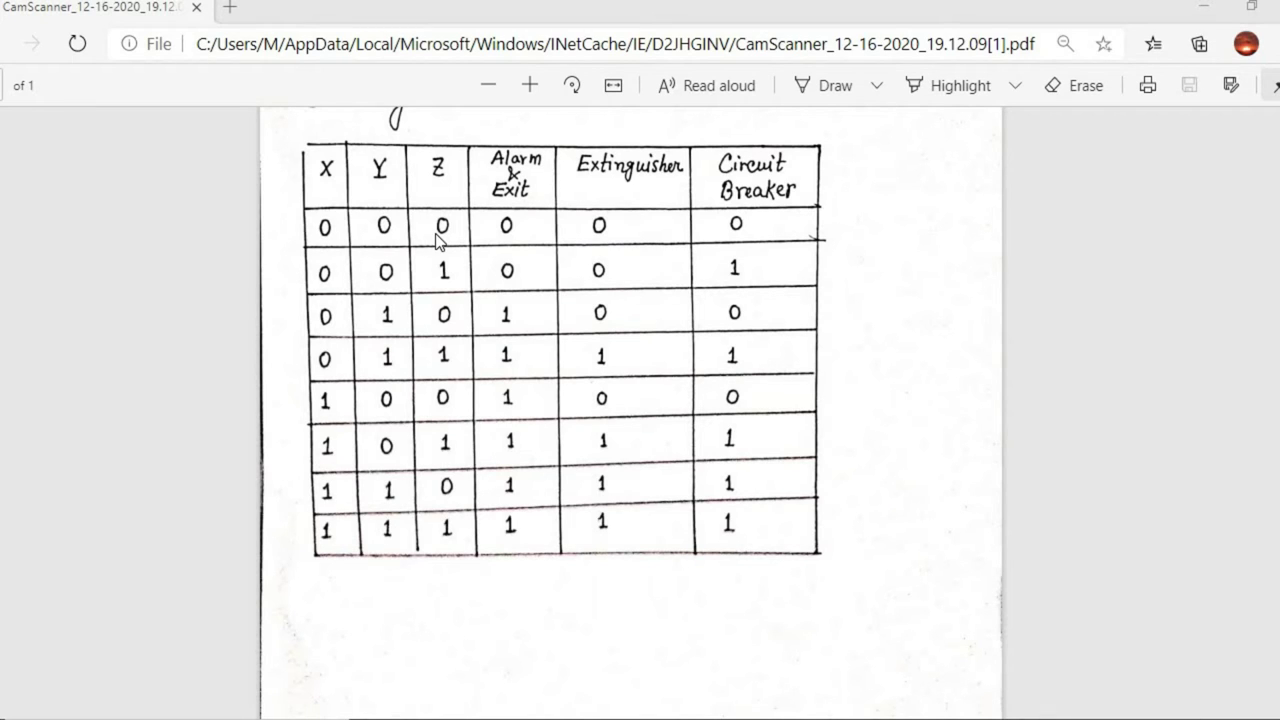
# Scroll the handwritten truth-table PDF, reopen it from the taskbar, then return to the Proteus schematic.
pyautogui.scroll(2, 437, 240)
pyautogui.scroll(-3, 437, 240)
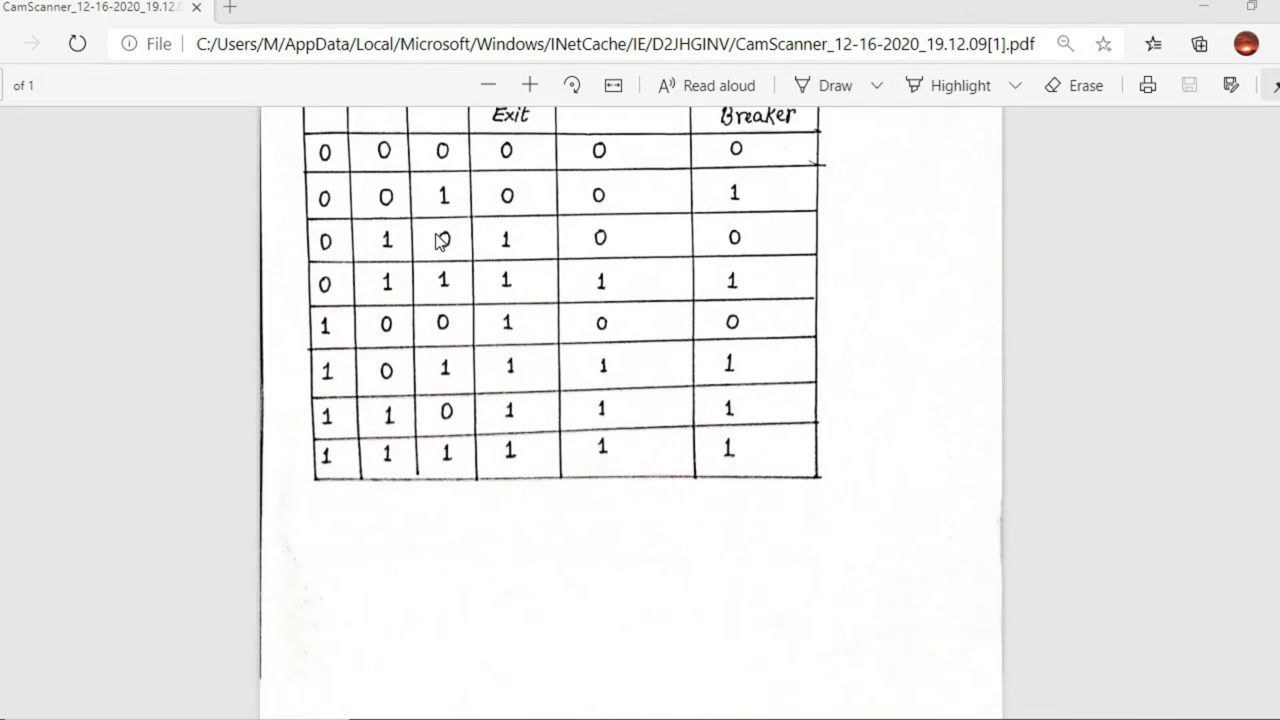
pyautogui.scroll(1, 443, 209)
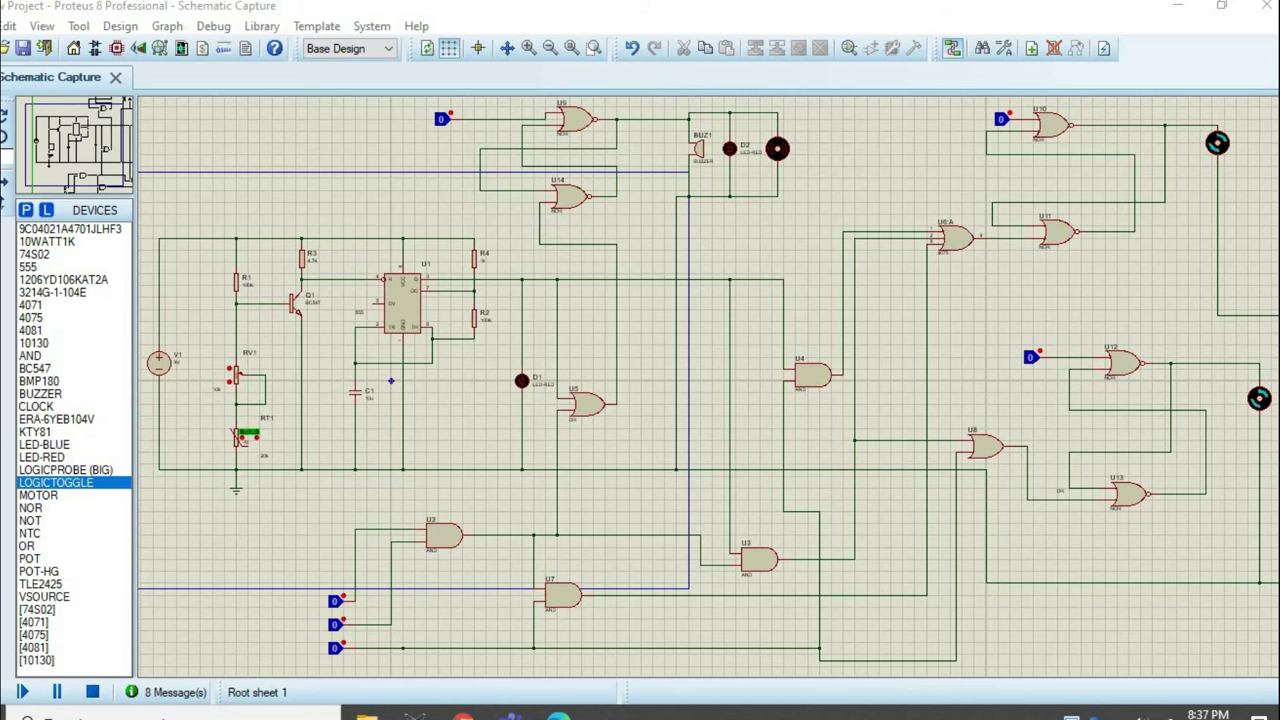
pyautogui.click(558, 716)
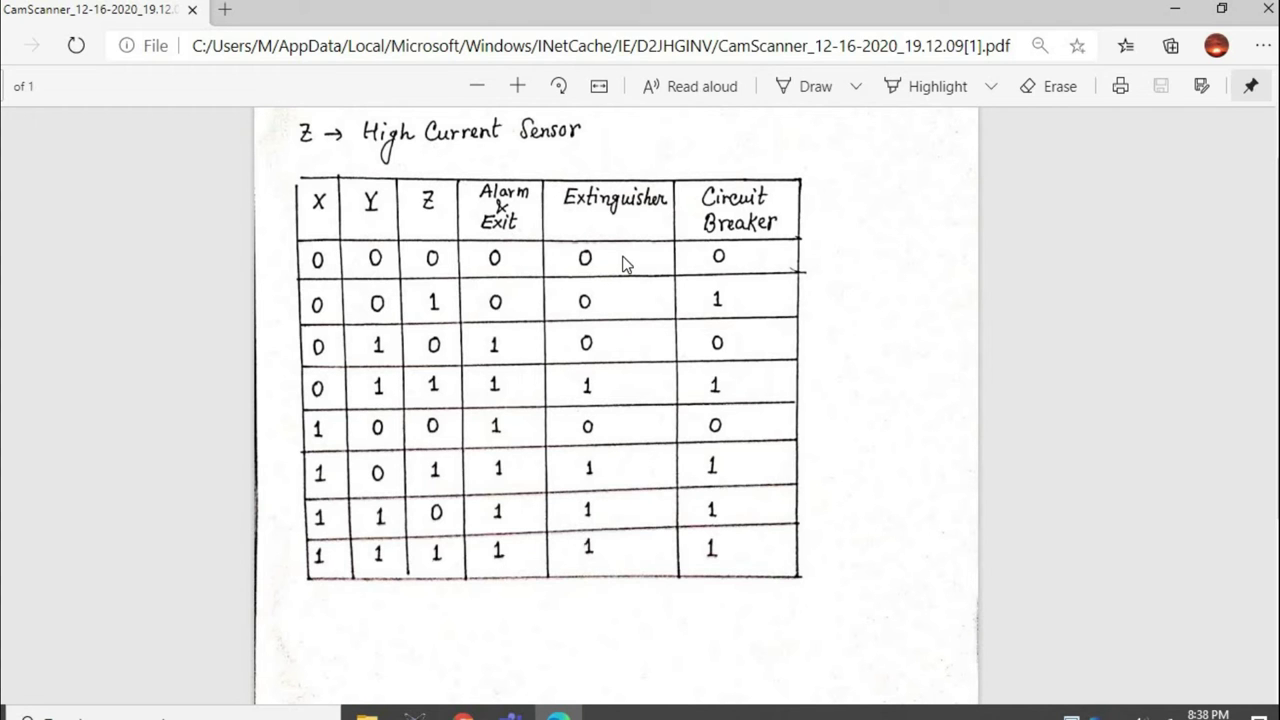
pyautogui.click(414, 716)
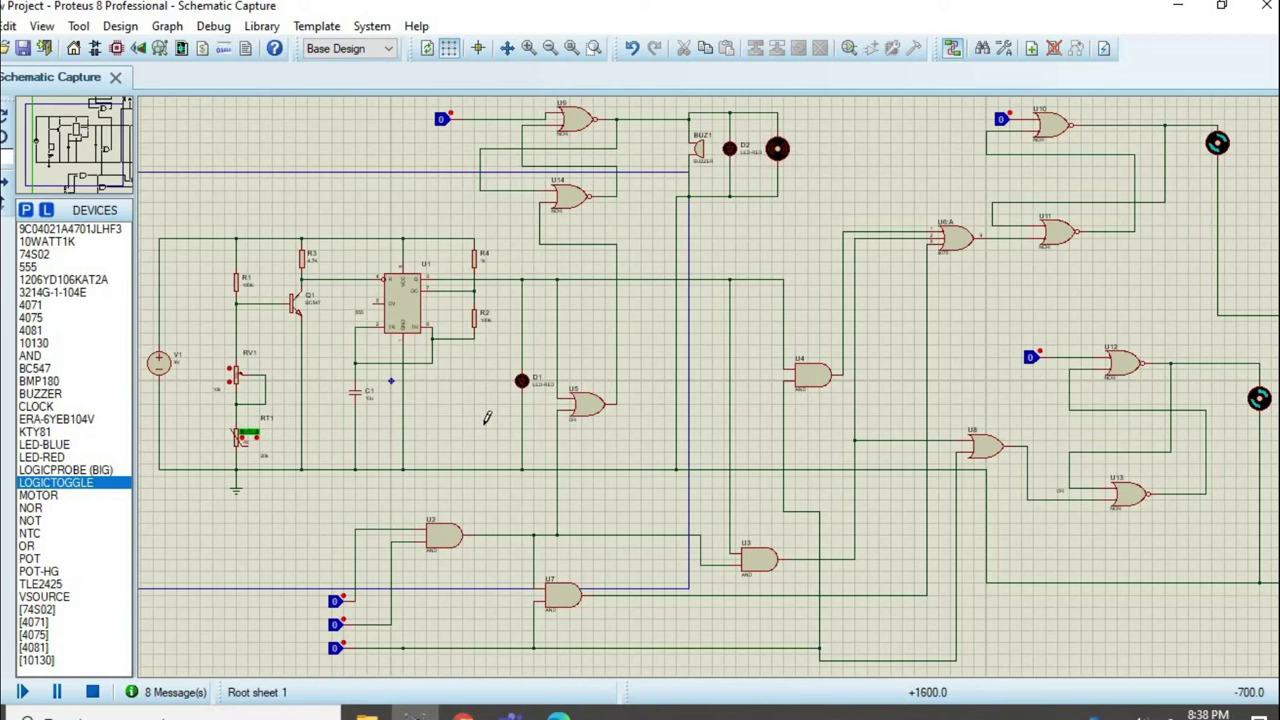
# Bring the truth-table PDF with Alarm & Exit, Extinguisher and Circuit Breaker columns to the front.
pyautogui.moveTo(558, 712)
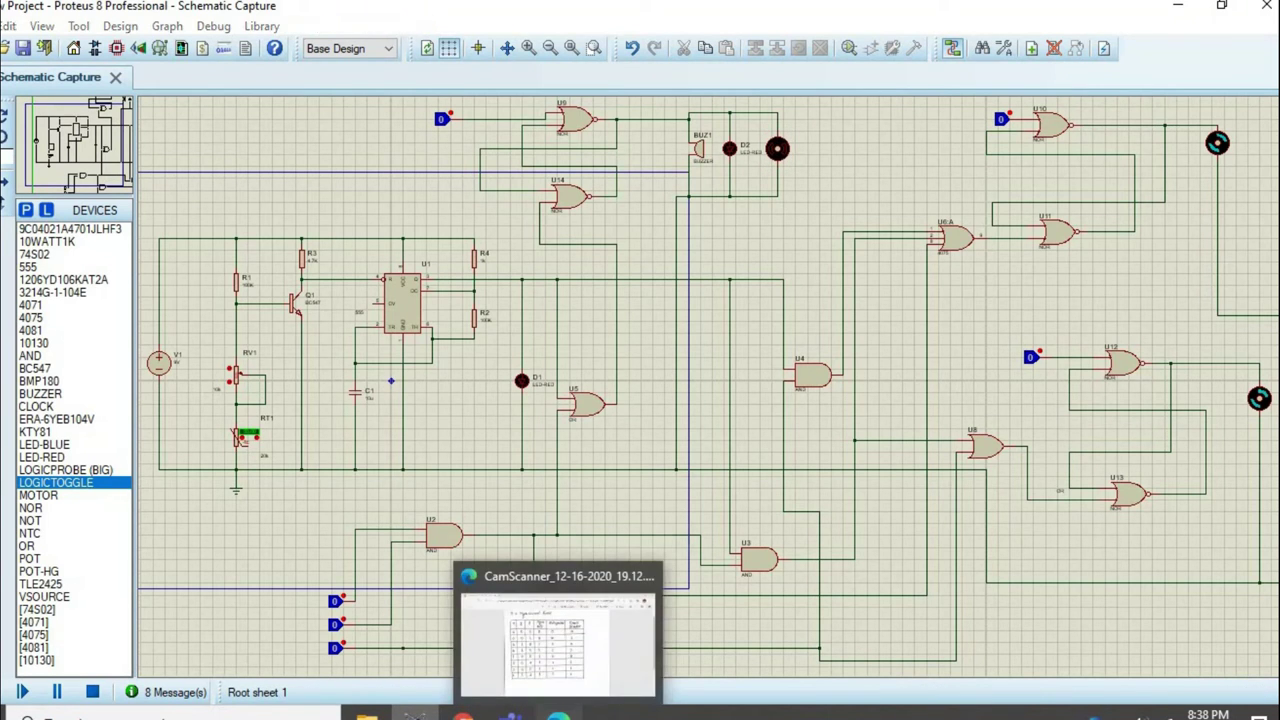
pyautogui.click(588, 562)
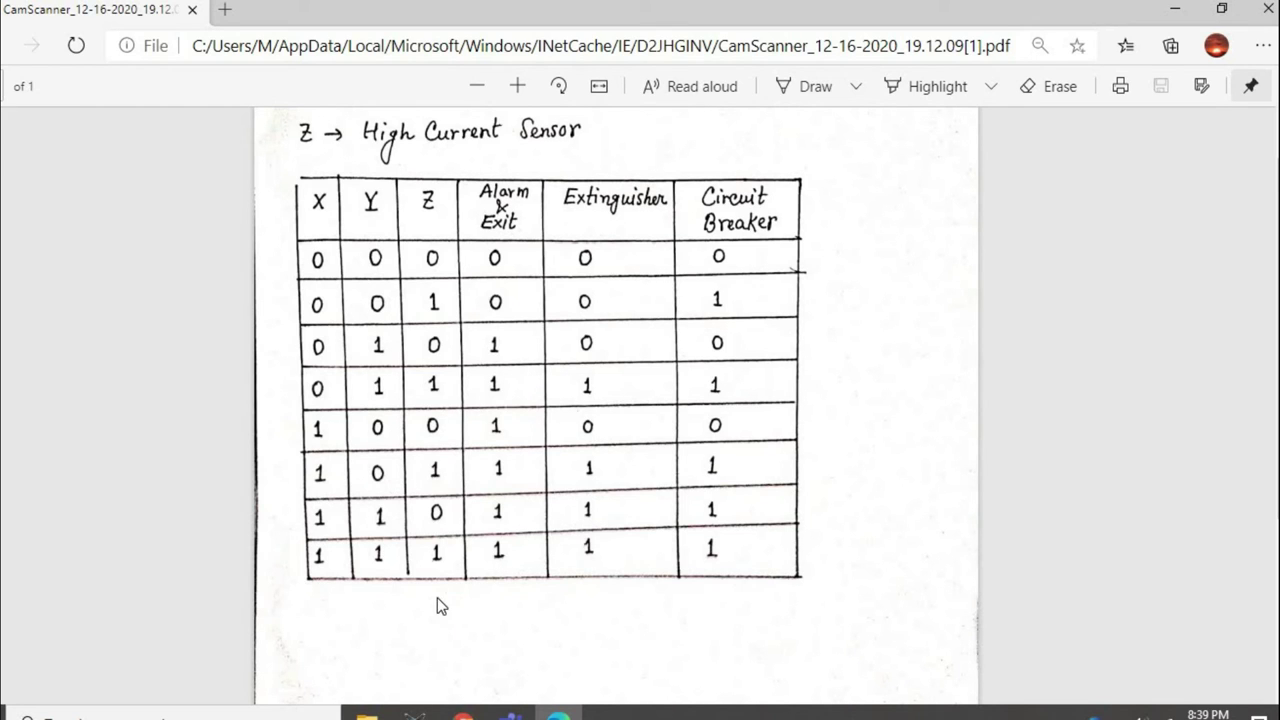
# Set the top-left, U10 and U12 logic inputs to 1 and start the simulation.
pyautogui.click(415, 712)
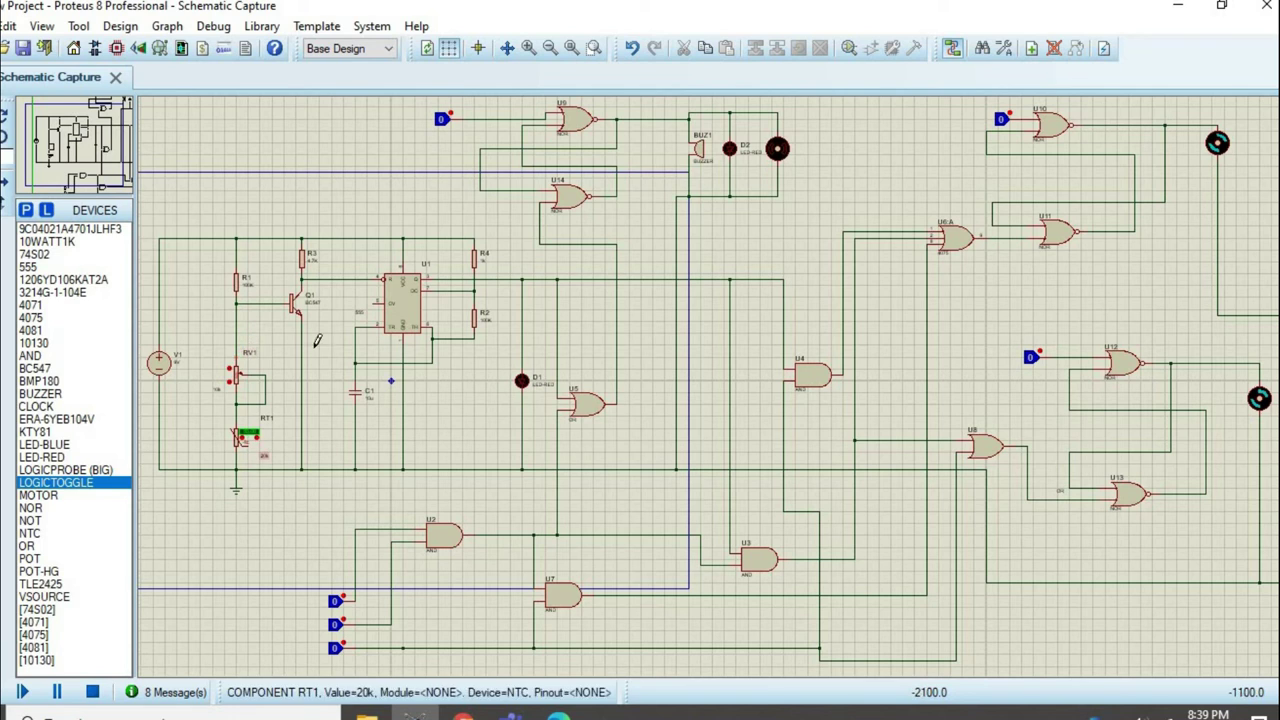
pyautogui.click(446, 116)
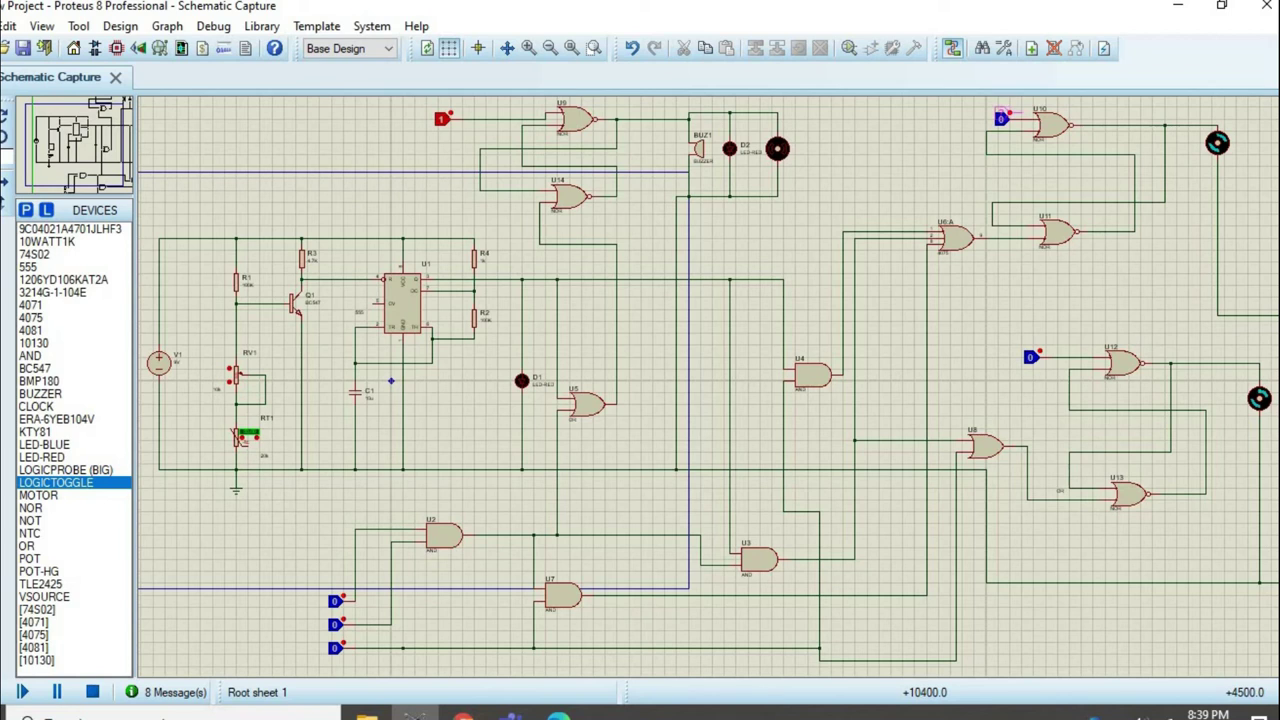
pyautogui.click(1001, 118)
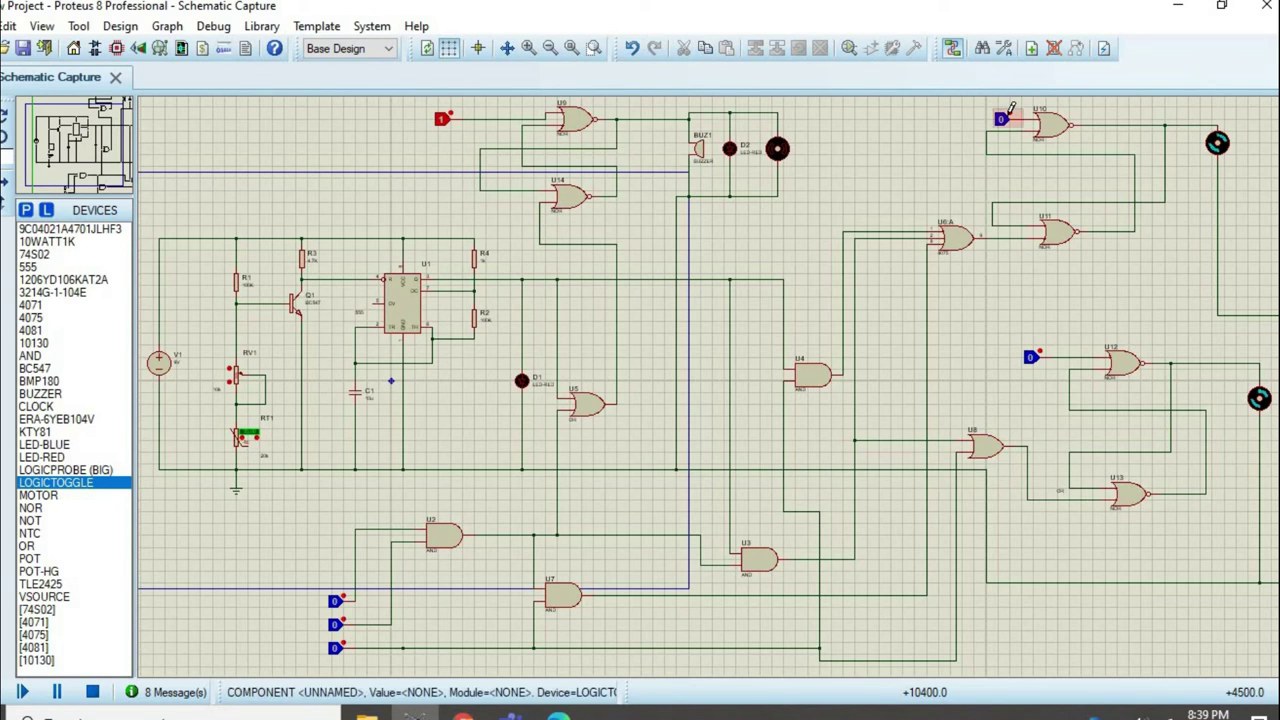
pyautogui.click(1033, 355)
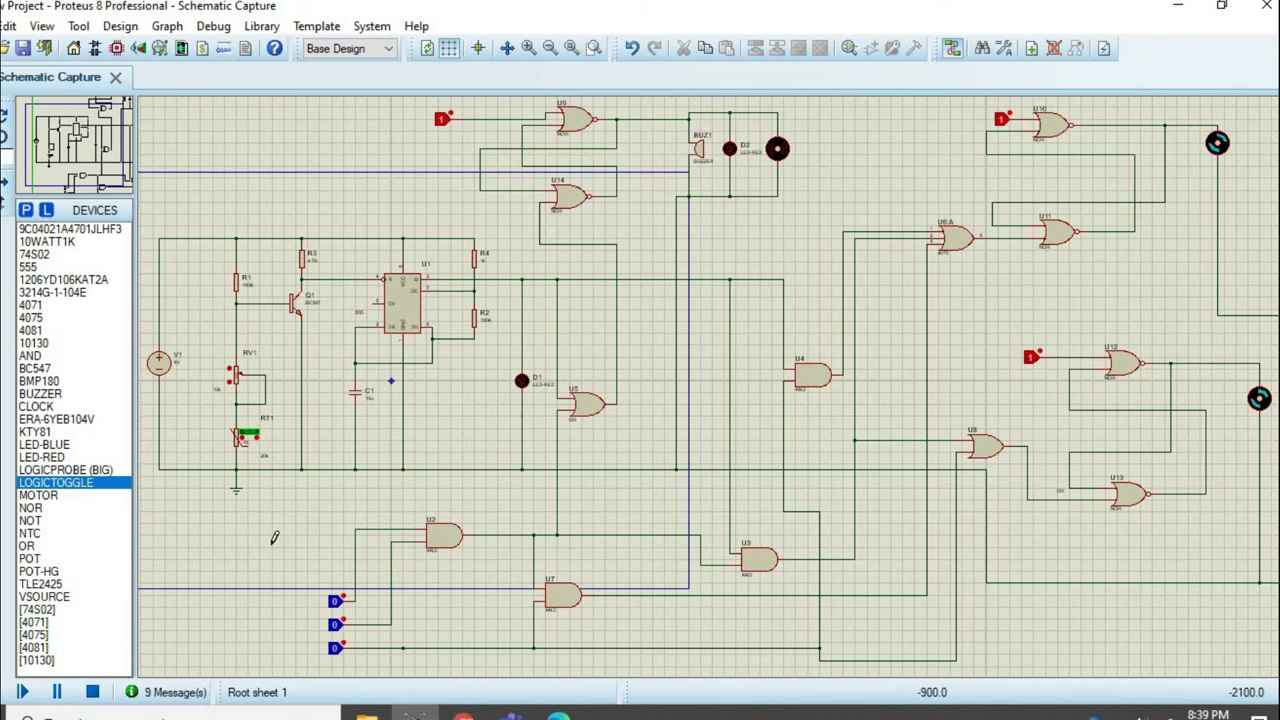
pyautogui.click(22, 692)
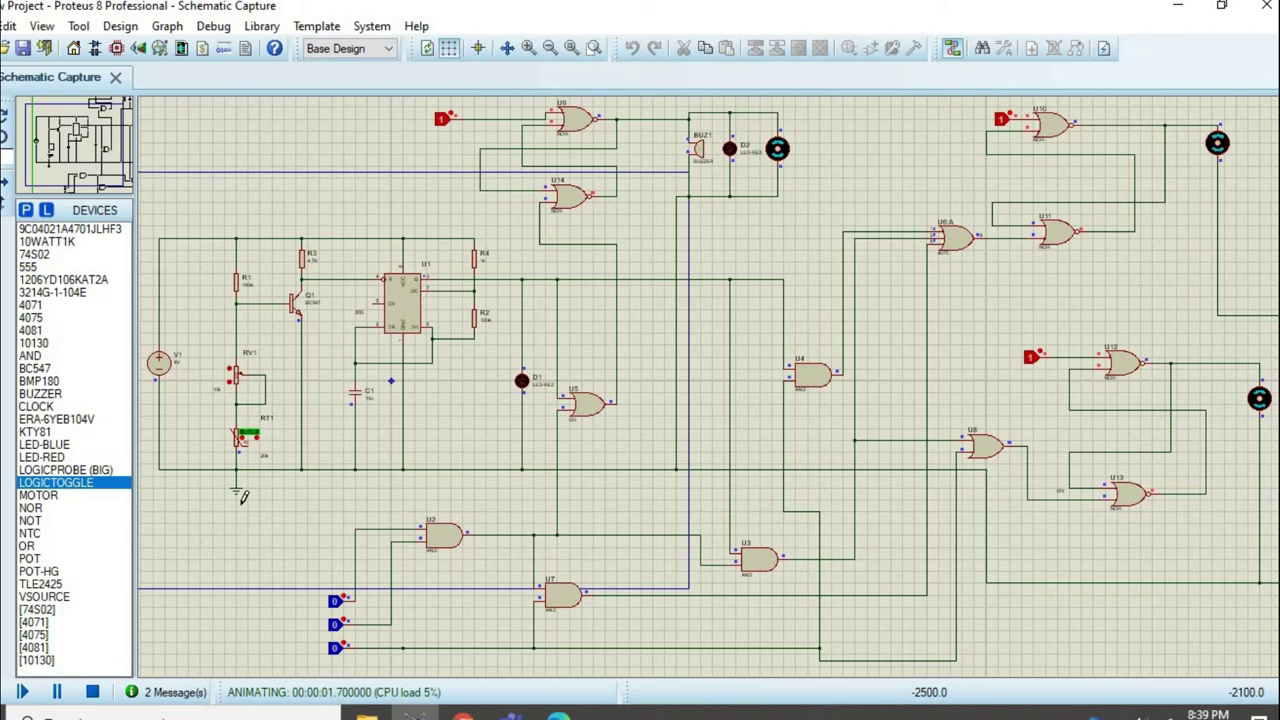
# Return the top-left, U10 and U12 inputs to 0, then view the truth-table PDF.
pyautogui.click(443, 117)
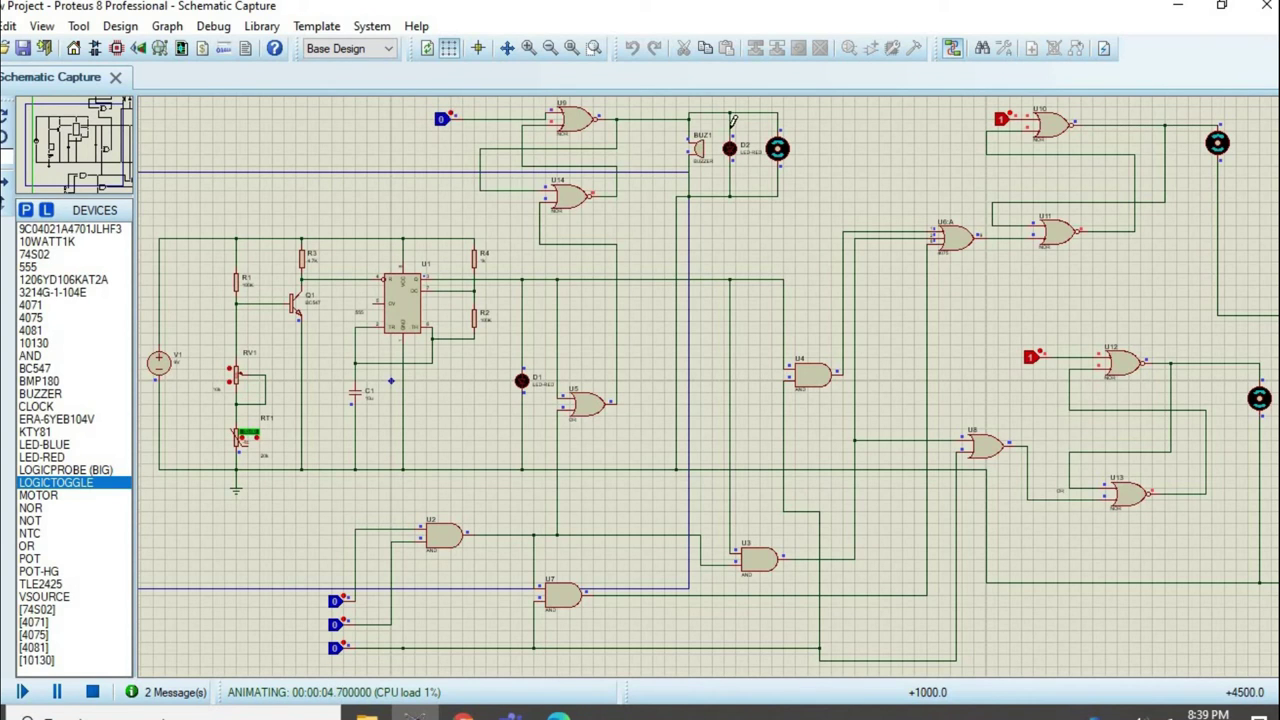
pyautogui.click(1003, 116)
pyautogui.click(1033, 355)
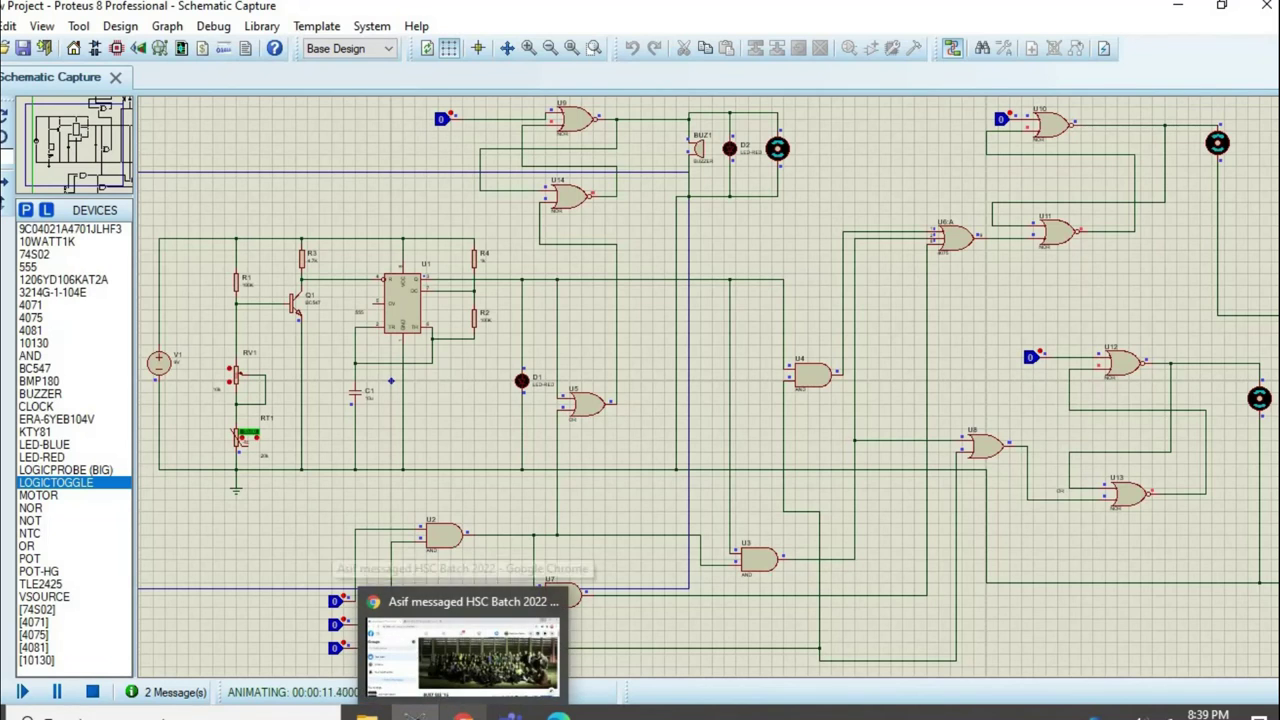
pyautogui.click(558, 712)
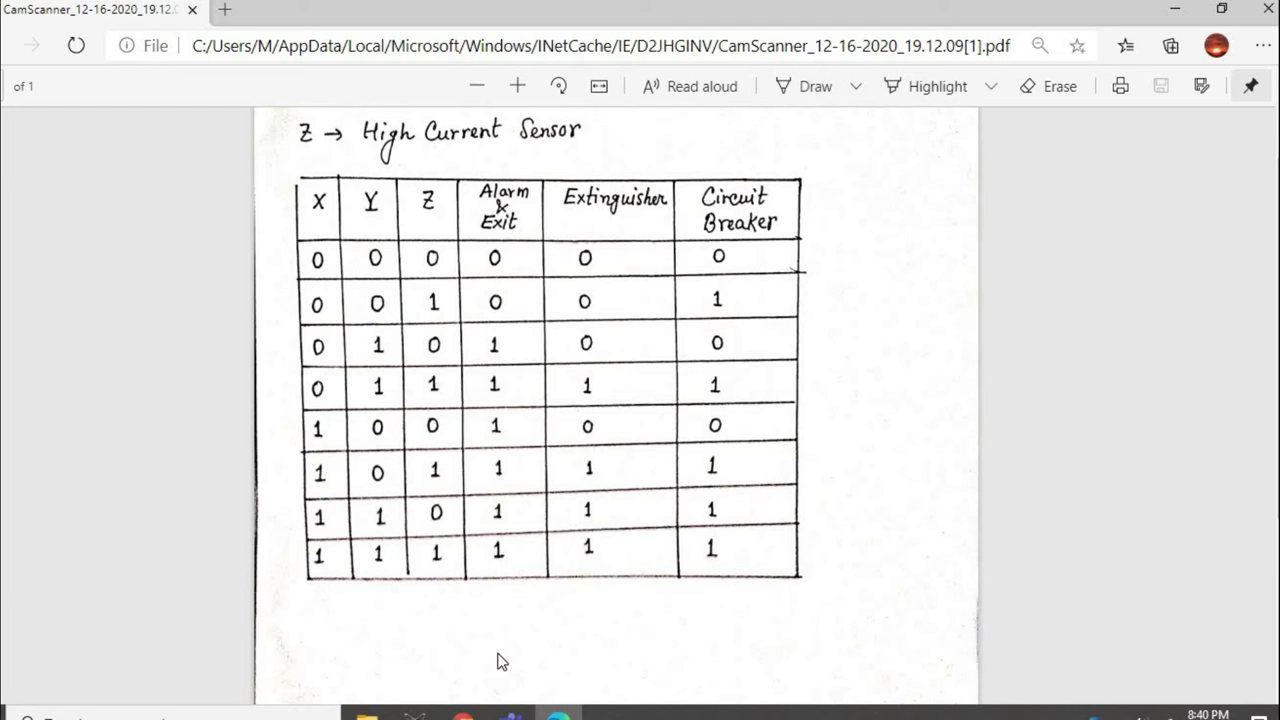
# Pause the running Proteus simulation and bring the handwritten X, Y, Z truth table back.
pyautogui.click(415, 714)
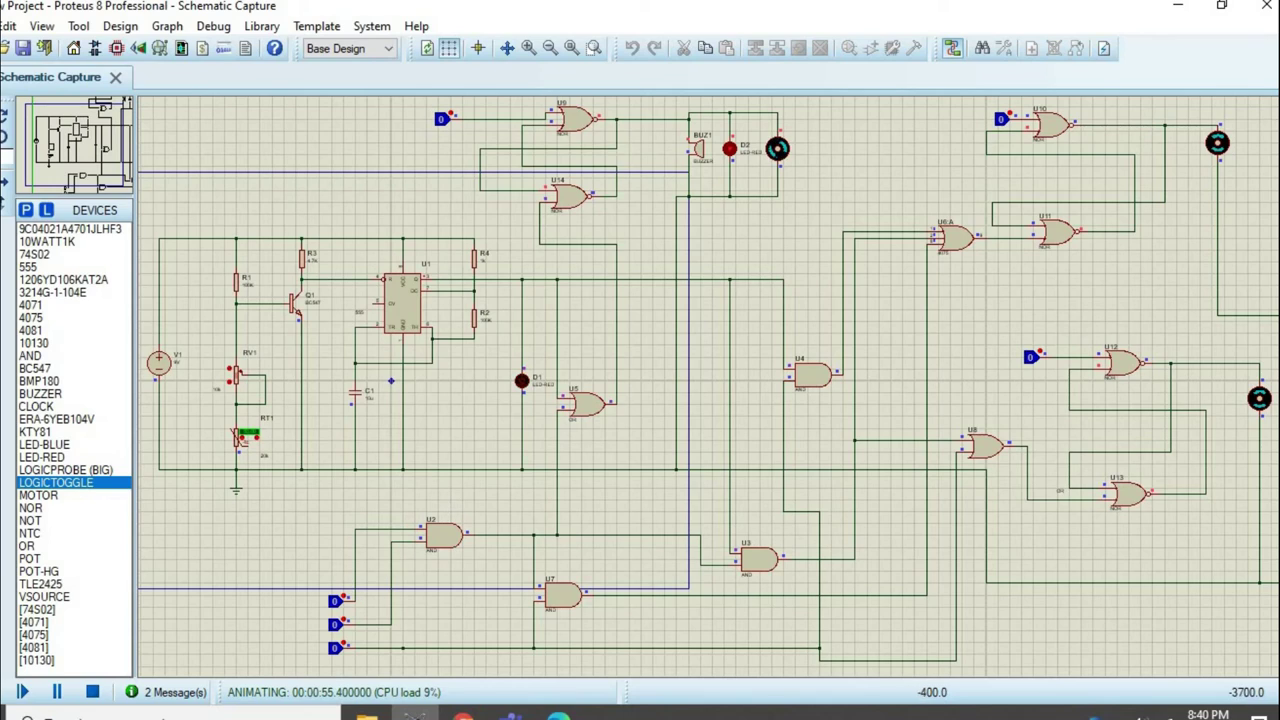
pyautogui.click(558, 716)
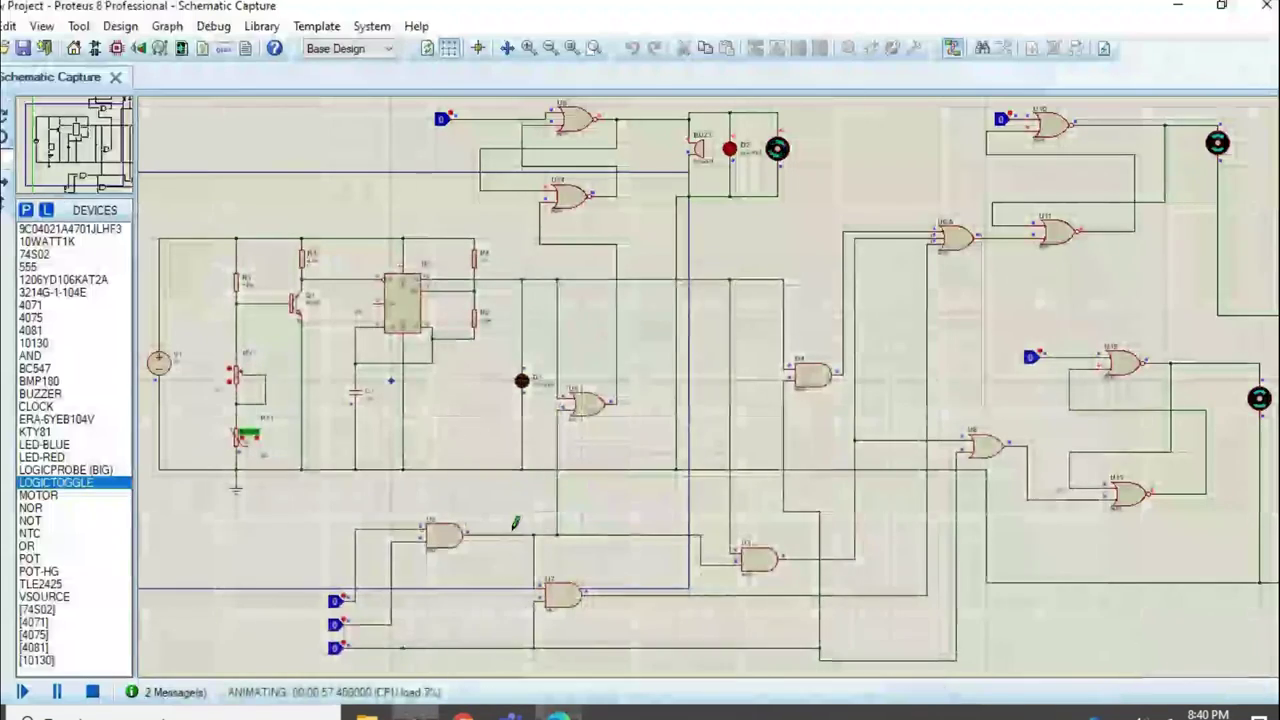
pyautogui.click(141, 663)
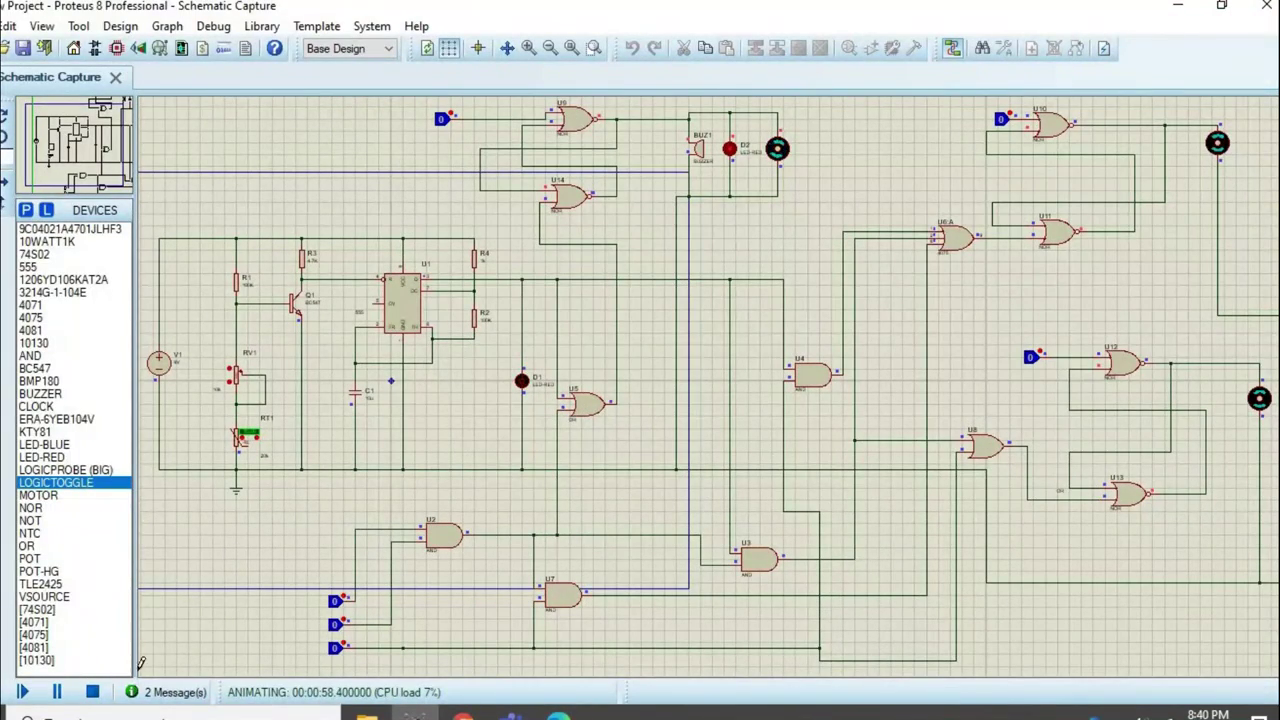
pyautogui.click(56, 691)
pyautogui.click(560, 713)
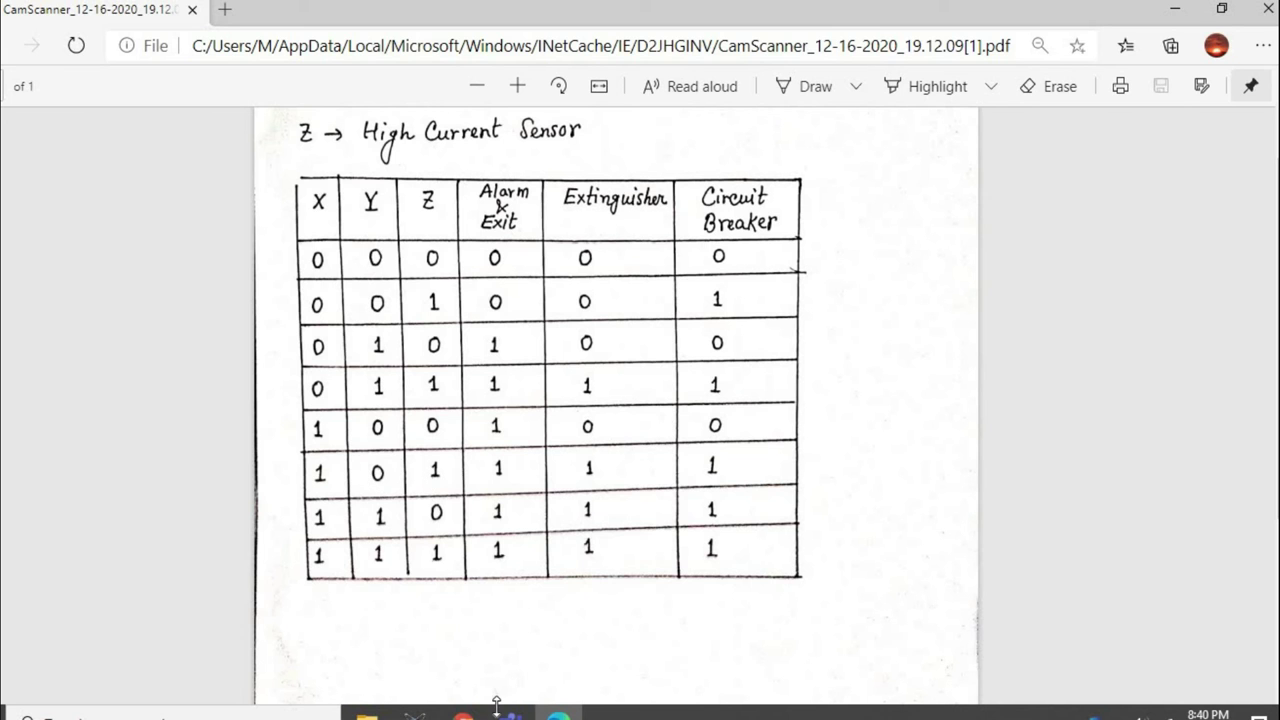
# Set the third bottom-left input to 1, run briefly, pause at 00:01:06, then view the truth table.
pyautogui.click(415, 713)
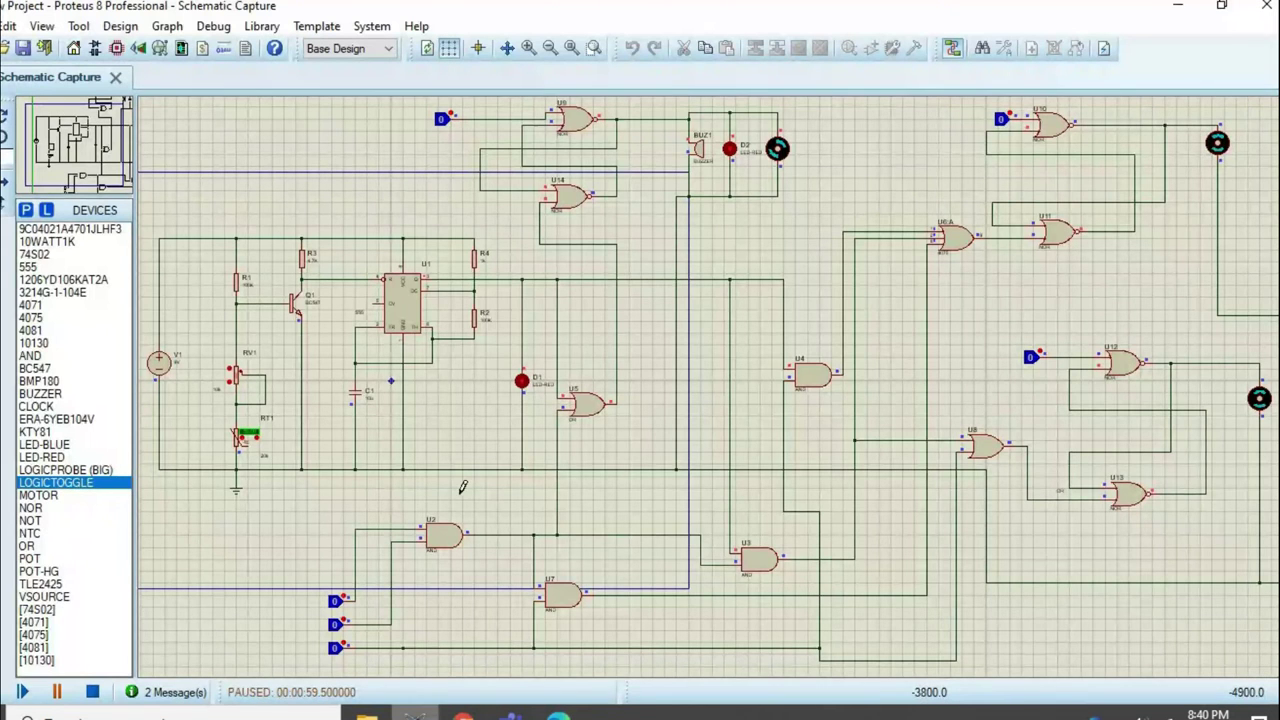
pyautogui.click(344, 637)
pyautogui.click(57, 694)
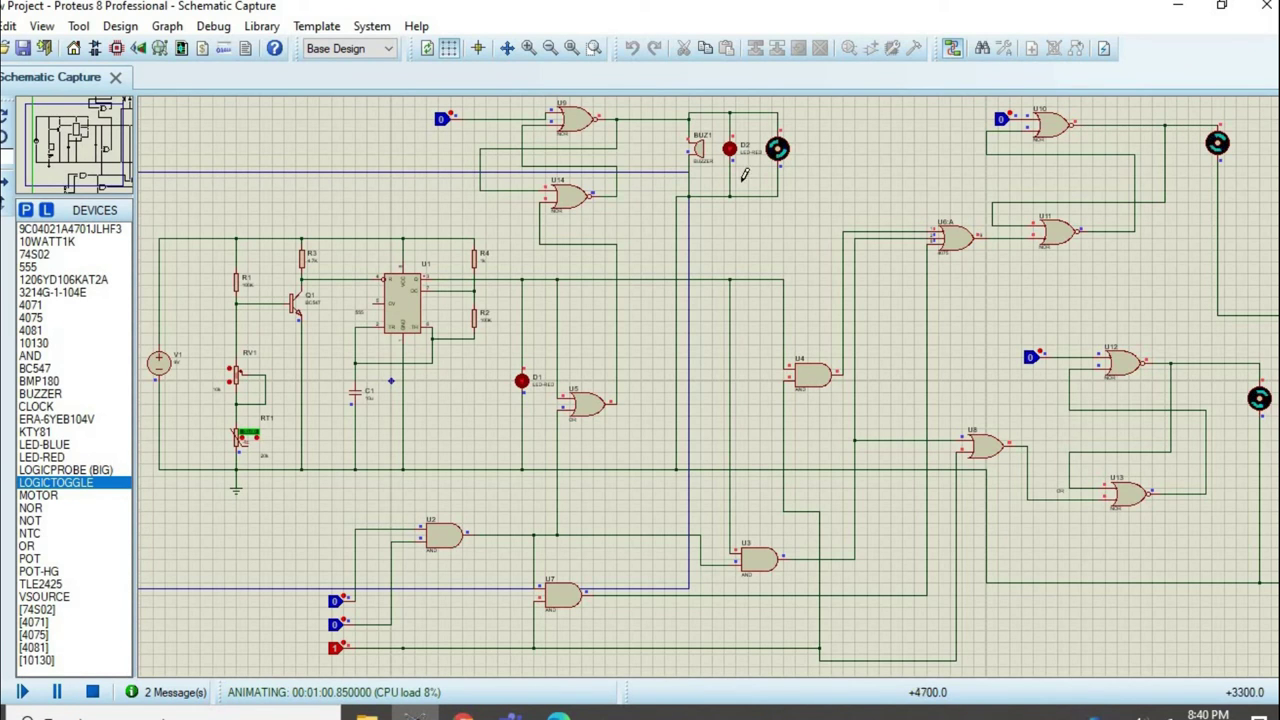
pyautogui.click(56, 691)
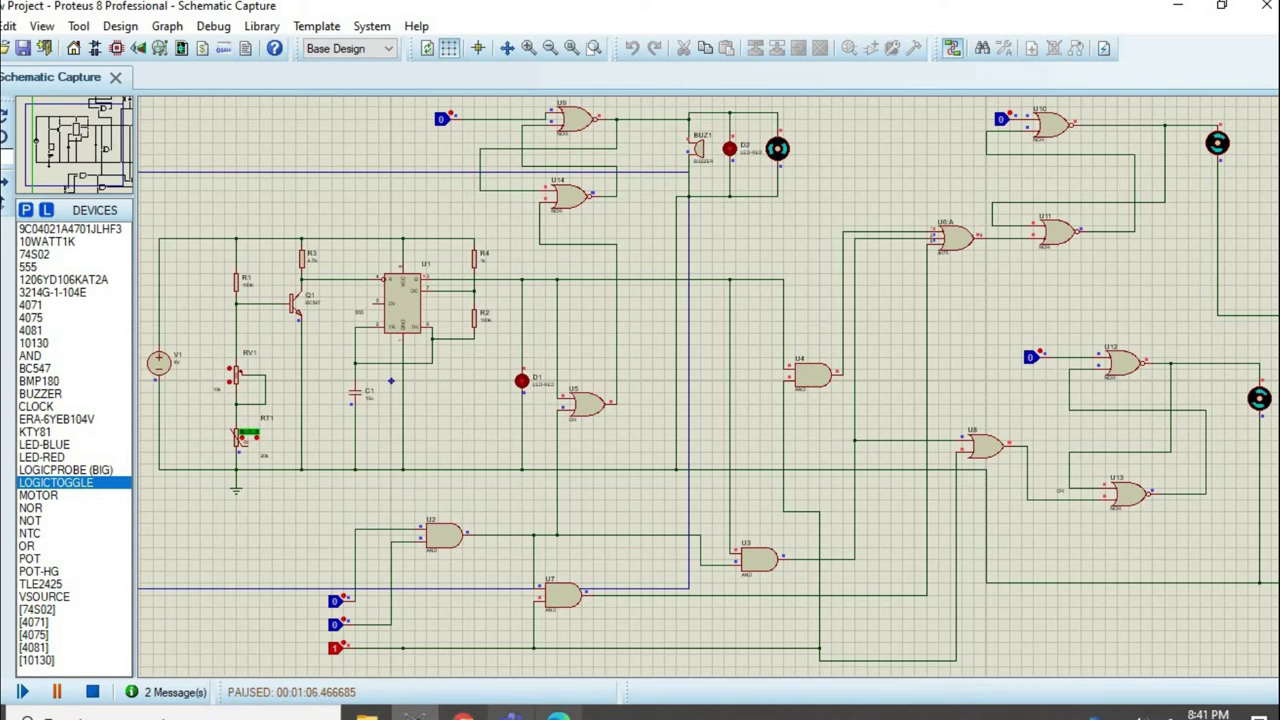
pyautogui.click(558, 712)
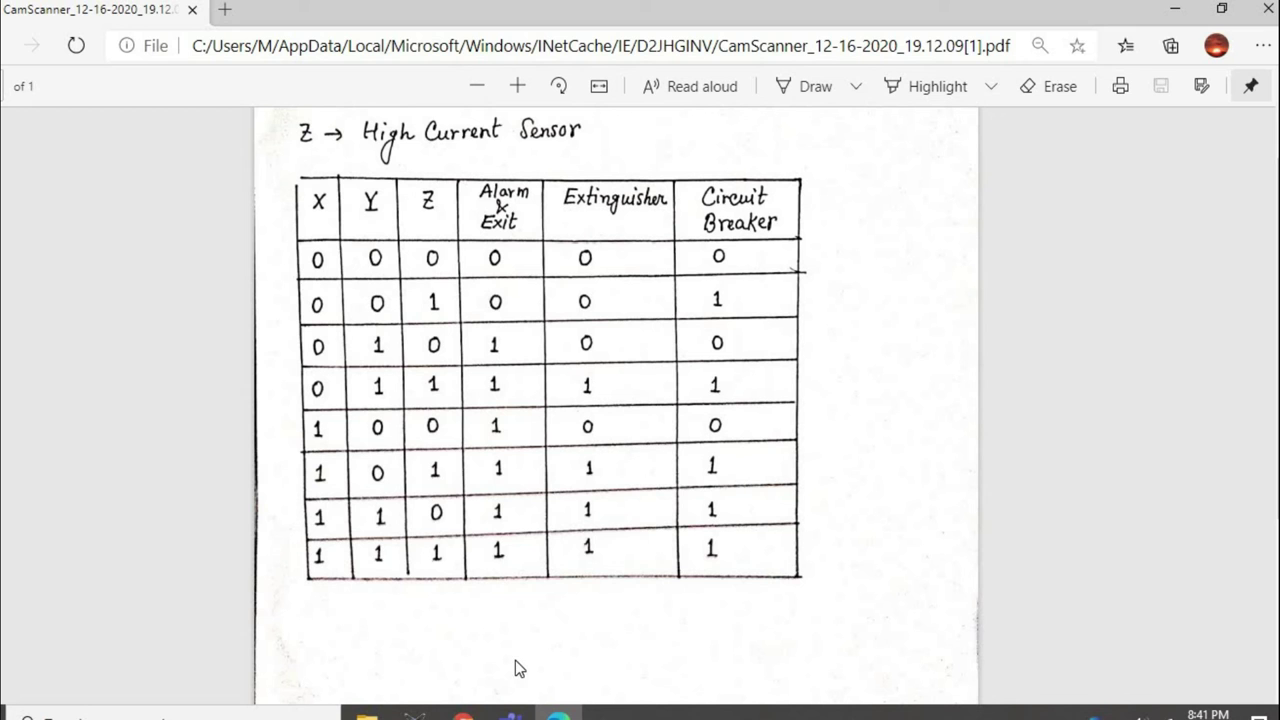
# Switch back to the Proteus schematic, paused at 00:01:06 with inputs 0, 0, 1.
pyautogui.click(415, 712)
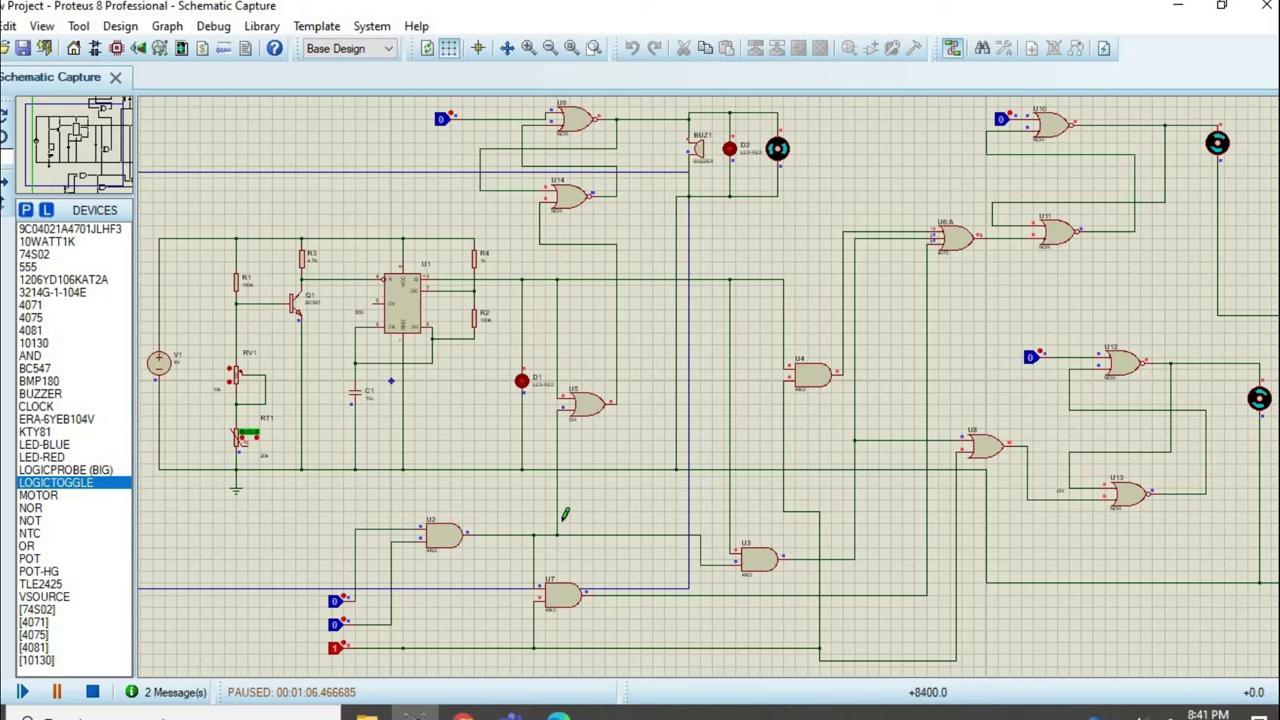
# Resume and pause the simulation several times, ending paused at 00:01:28 with D2 lit.
pyautogui.click(57, 697)
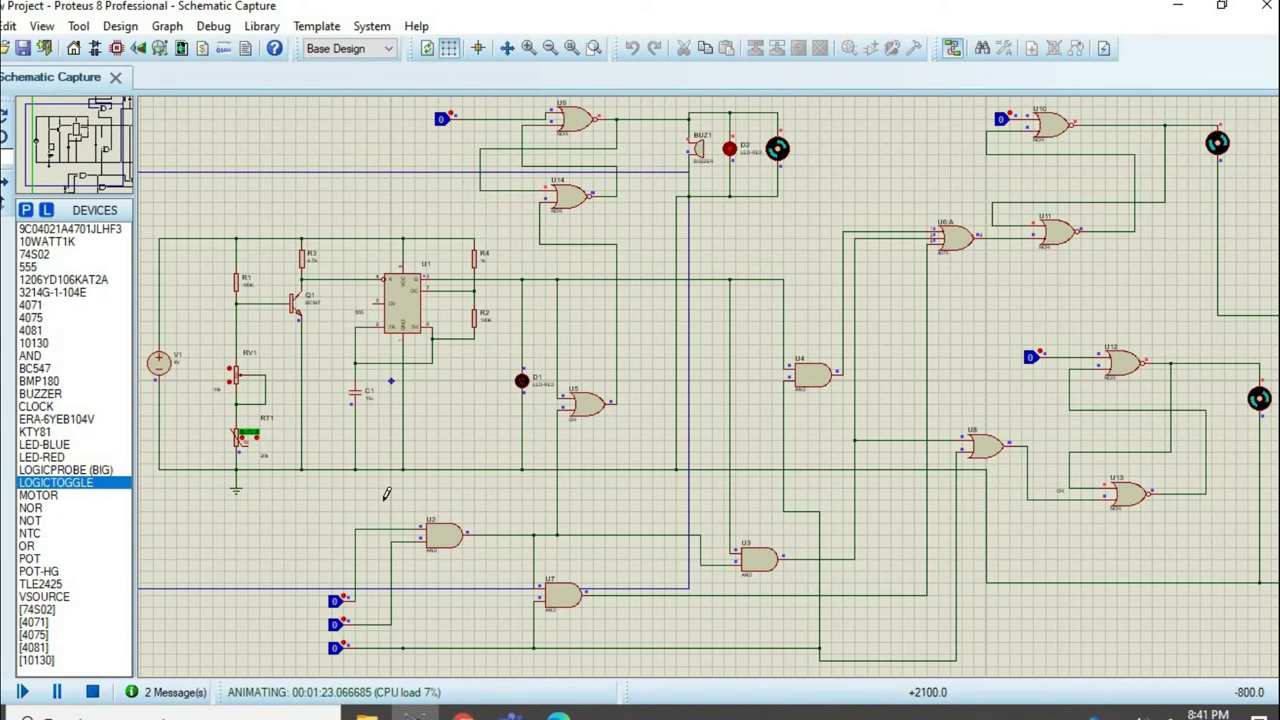
pyautogui.click(57, 692)
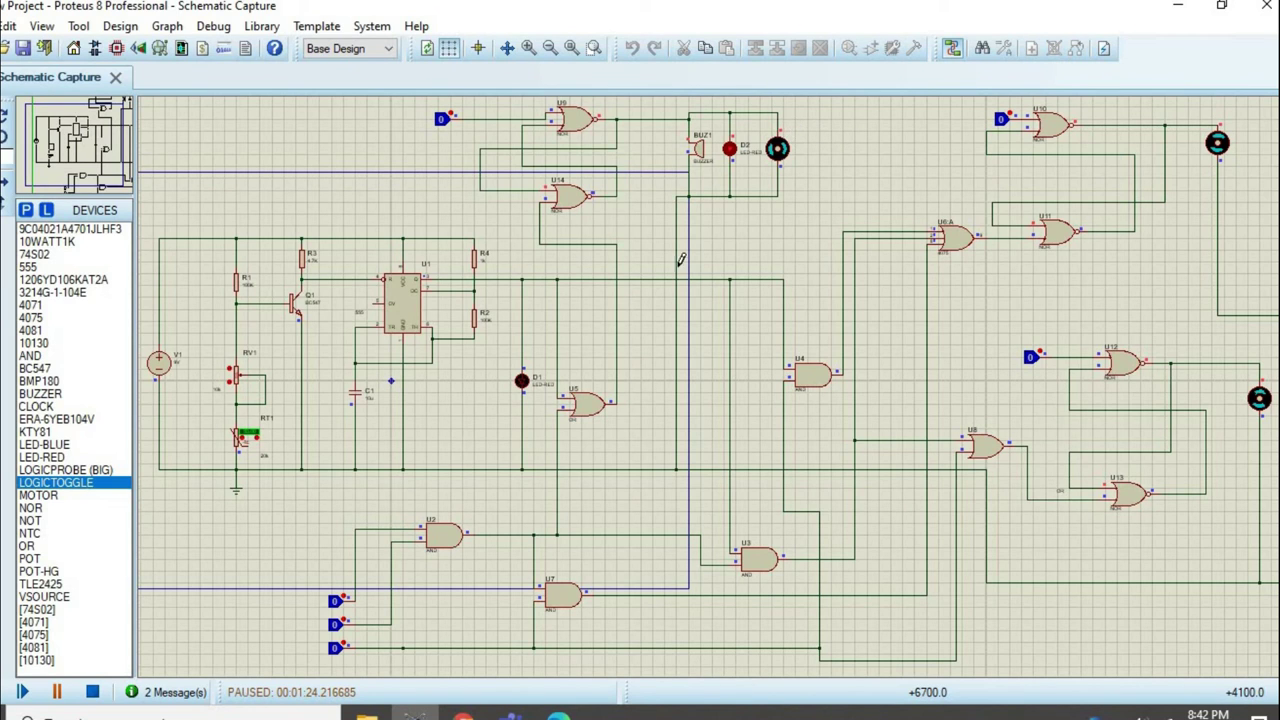
pyautogui.click(57, 693)
pyautogui.click(55, 693)
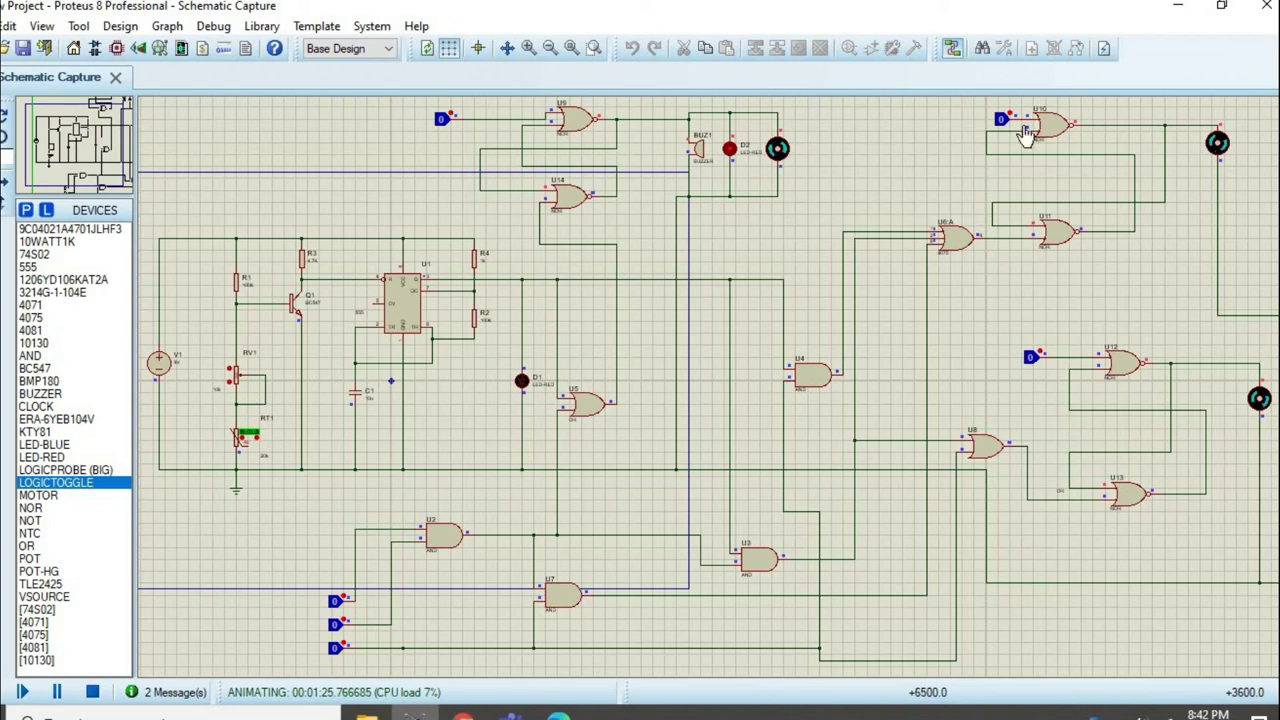
pyautogui.click(57, 691)
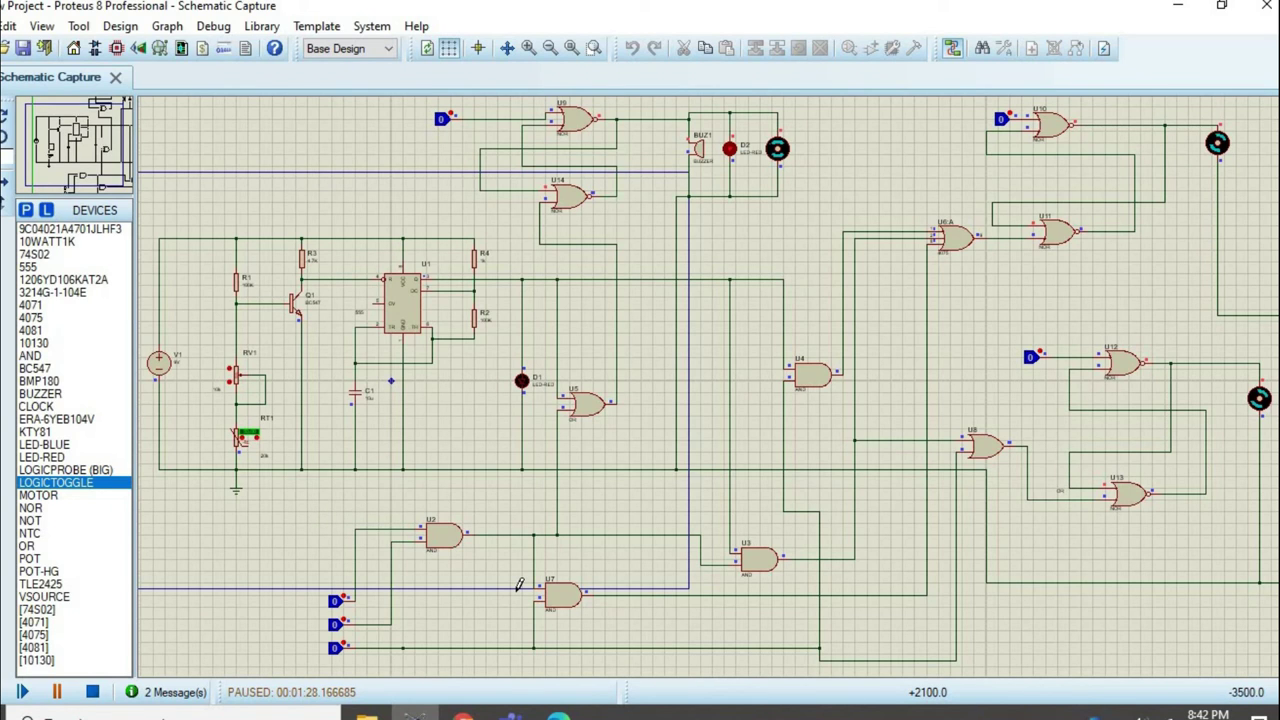
pyautogui.moveTo(558, 712)
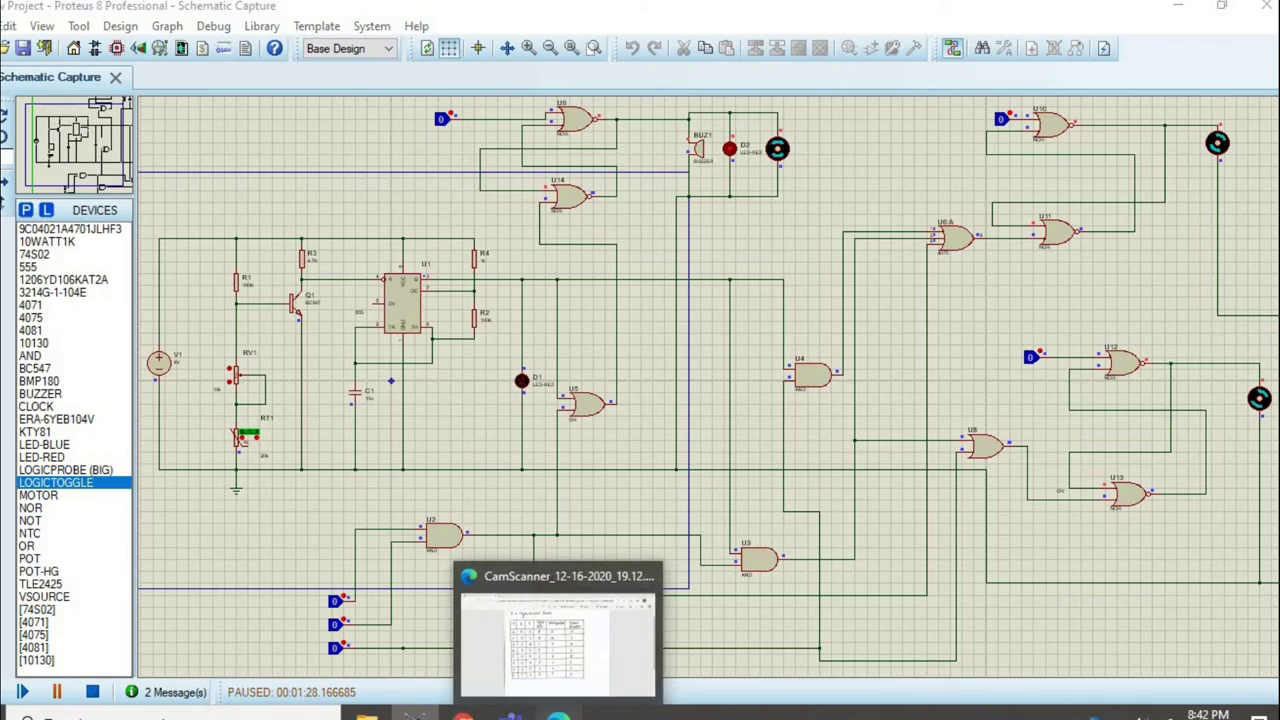
pyautogui.click(500, 620)
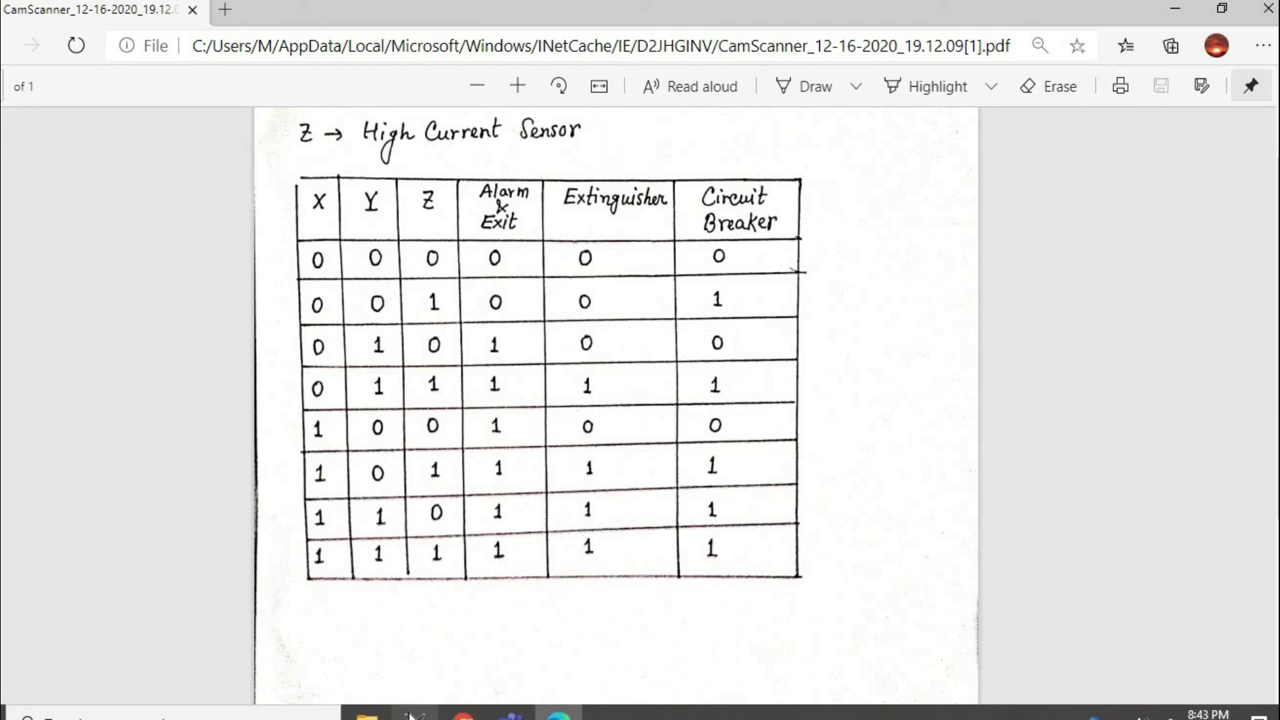
pyautogui.click(412, 716)
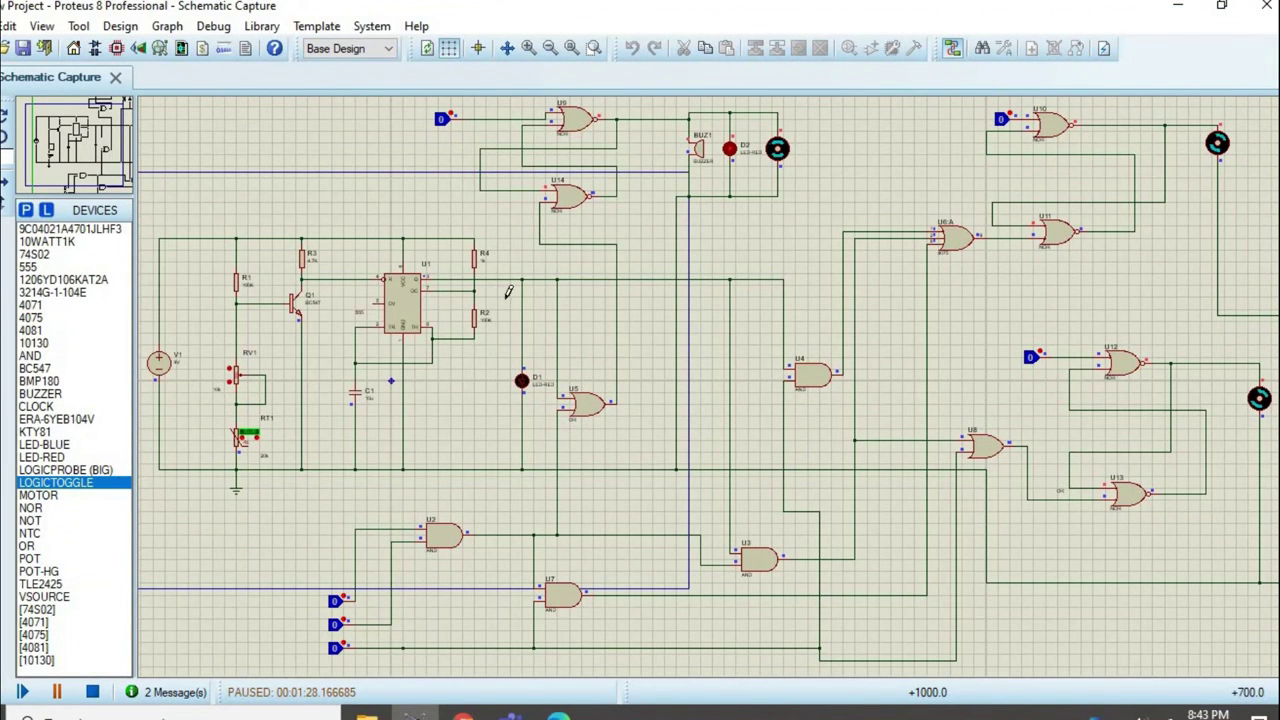
# Set the top-left and U12 inputs to 1, stop and rerun the simulation, then reset the top-left input to 0.
pyautogui.click(449, 112)
pyautogui.click(1039, 348)
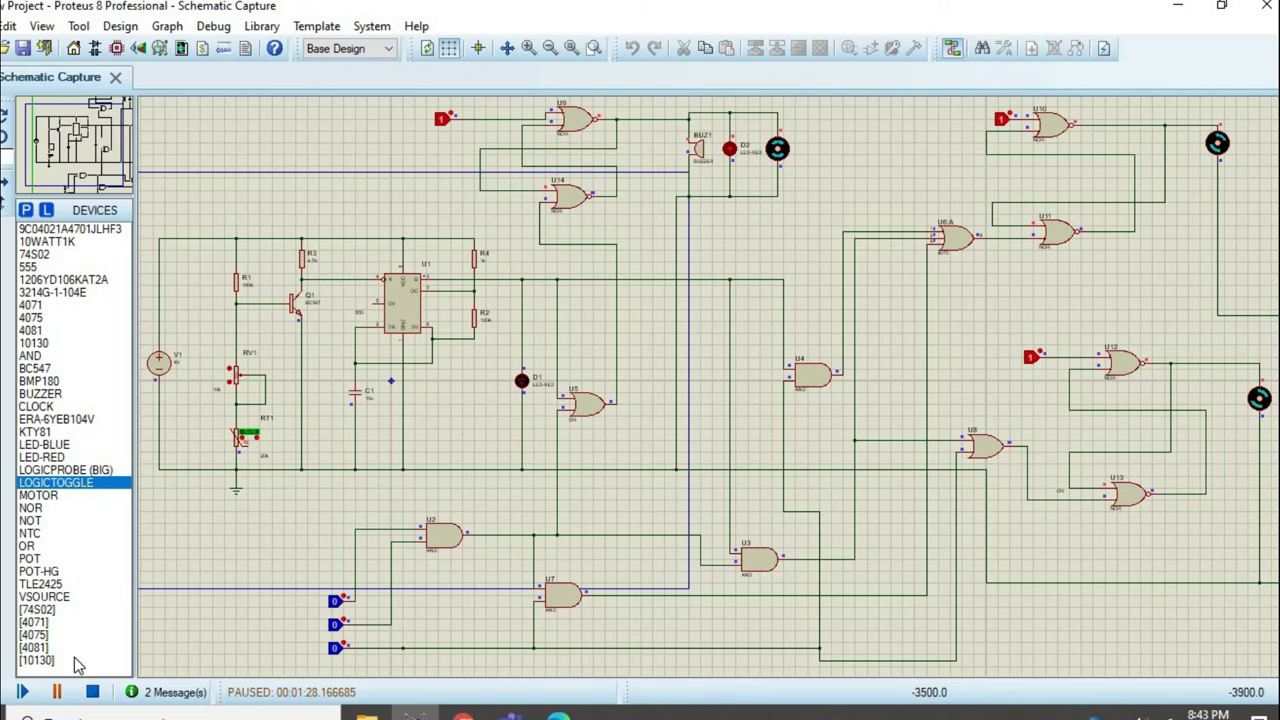
pyautogui.click(92, 692)
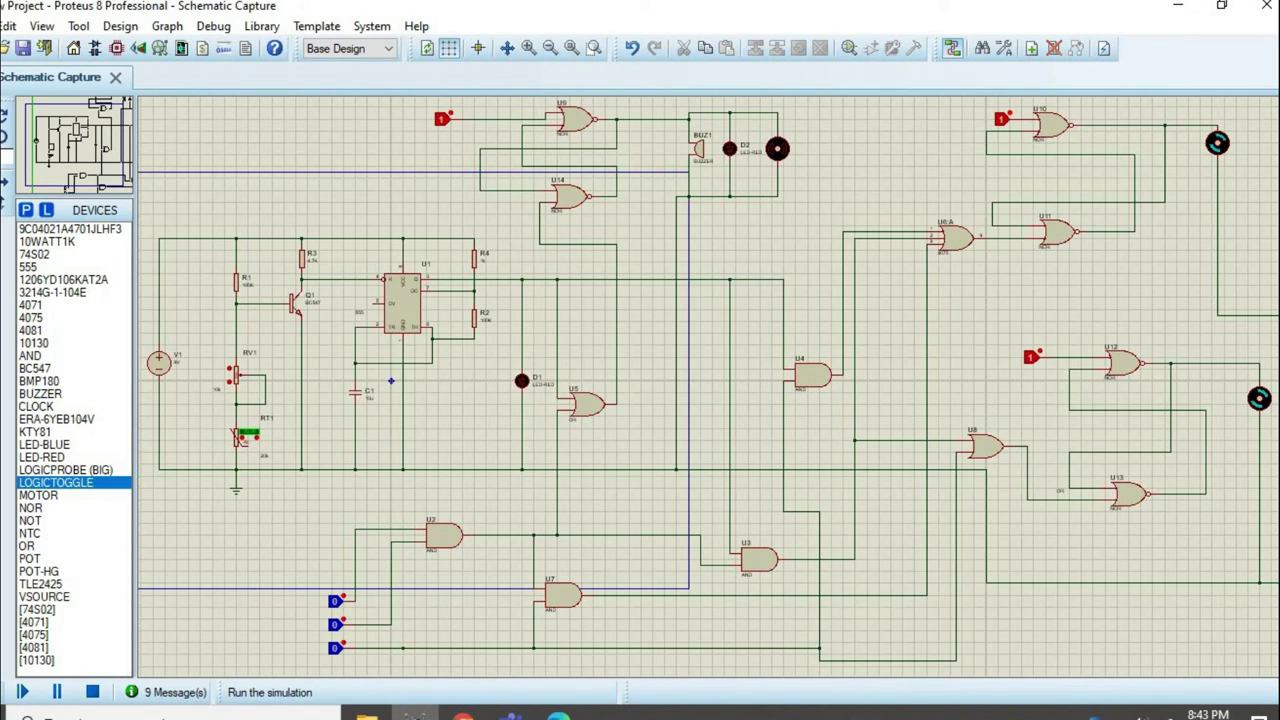
pyautogui.click(22, 692)
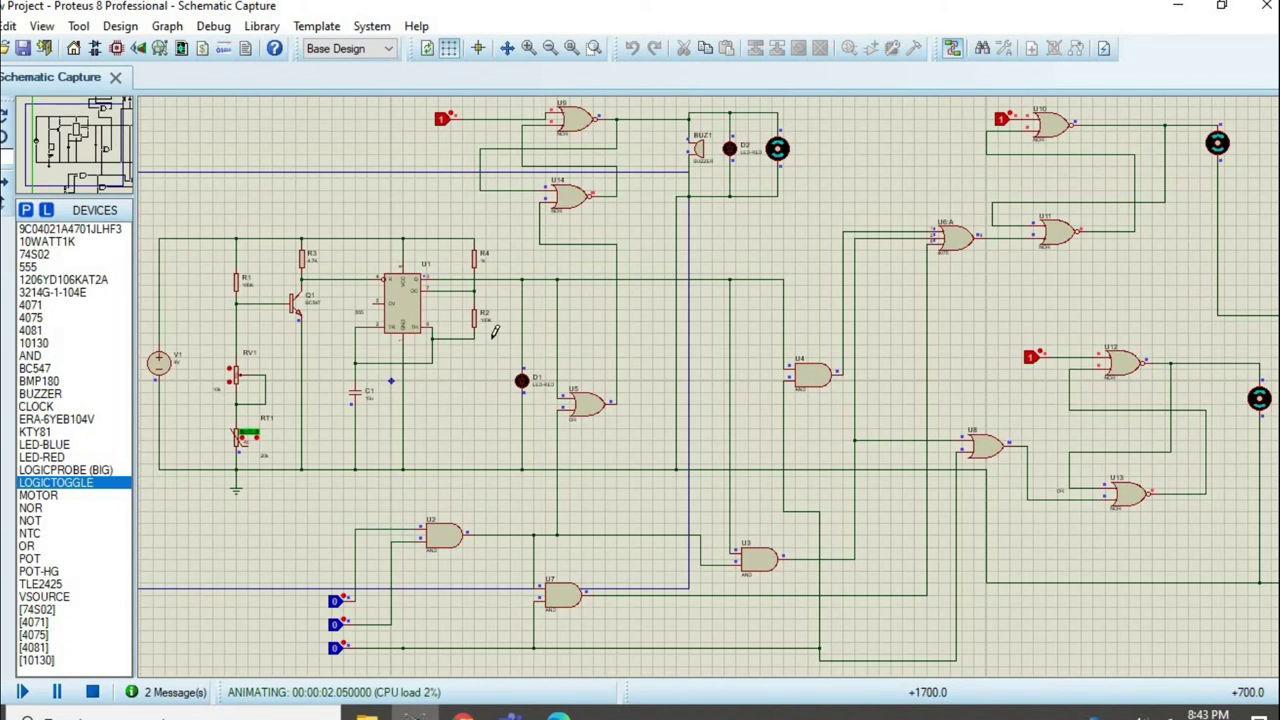
pyautogui.click(452, 106)
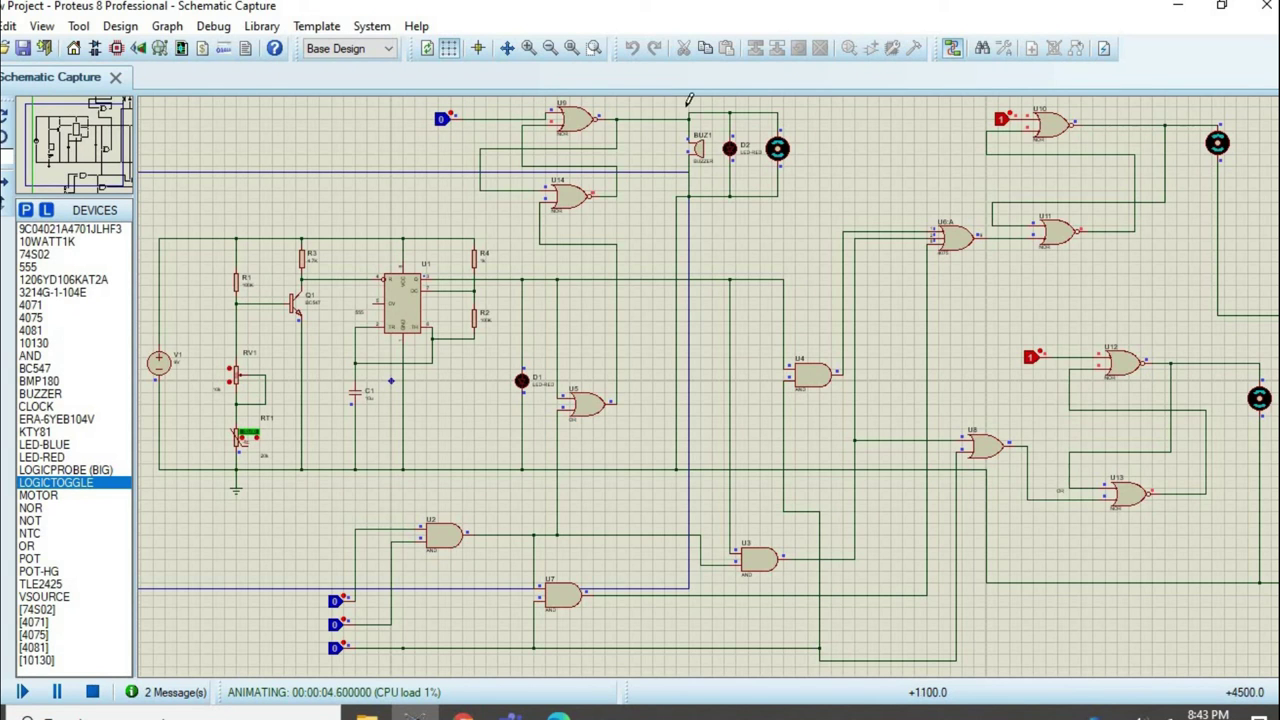
# Switch the logic input feeding U10 back to 0.
pyautogui.click(1008, 113)
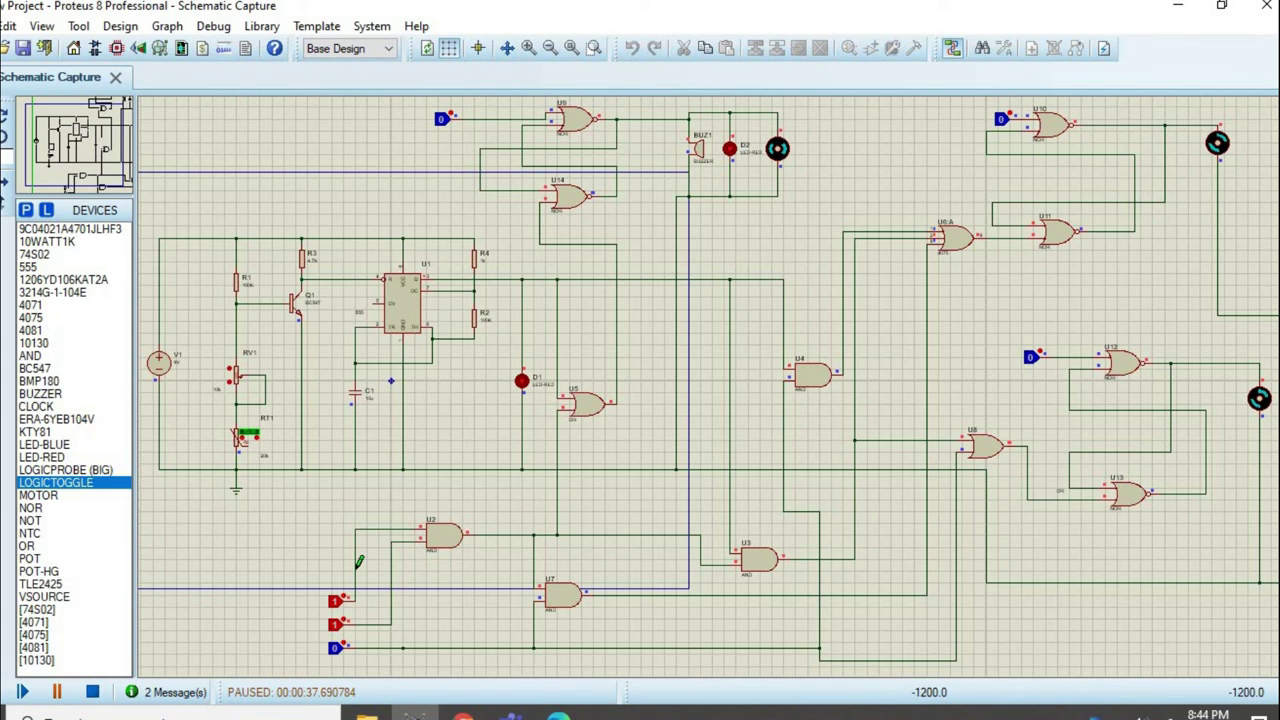
# Reset the first two lower inputs to 0, then resume and pause the simulation at 00:00:55.
pyautogui.click(340, 599)
pyautogui.click(340, 622)
pyautogui.click(60, 694)
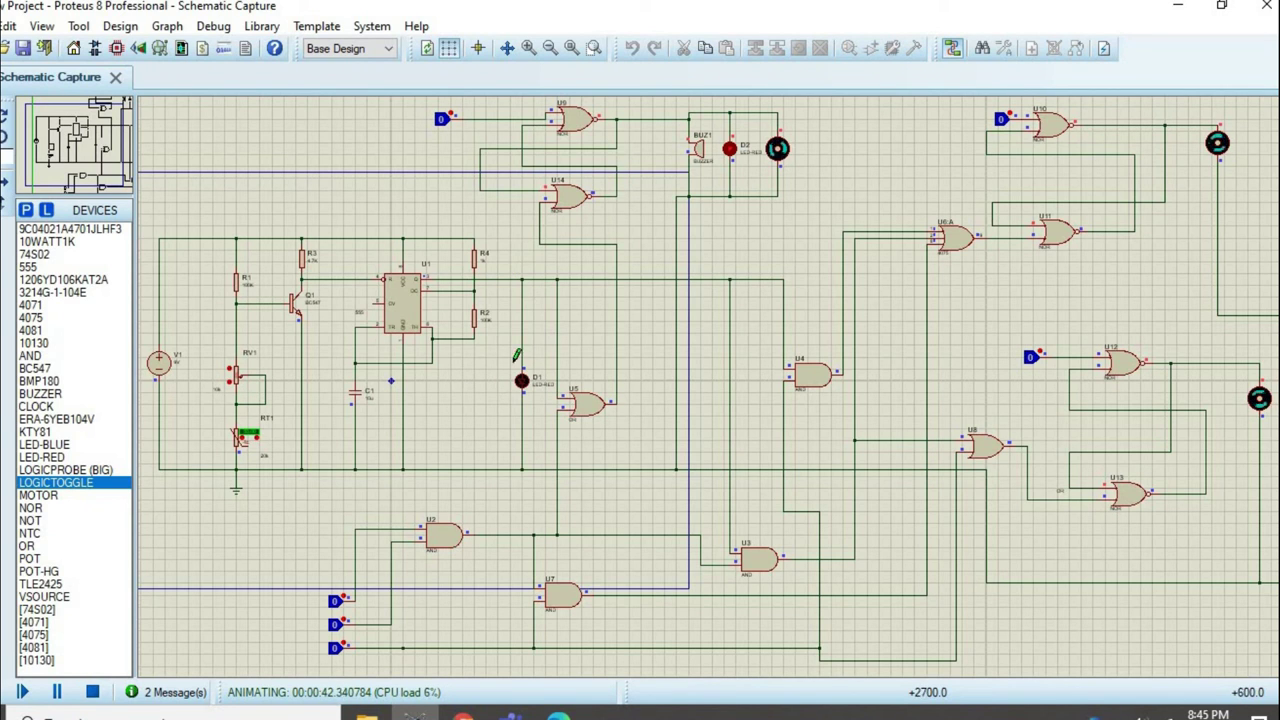
pyautogui.press('Pause')
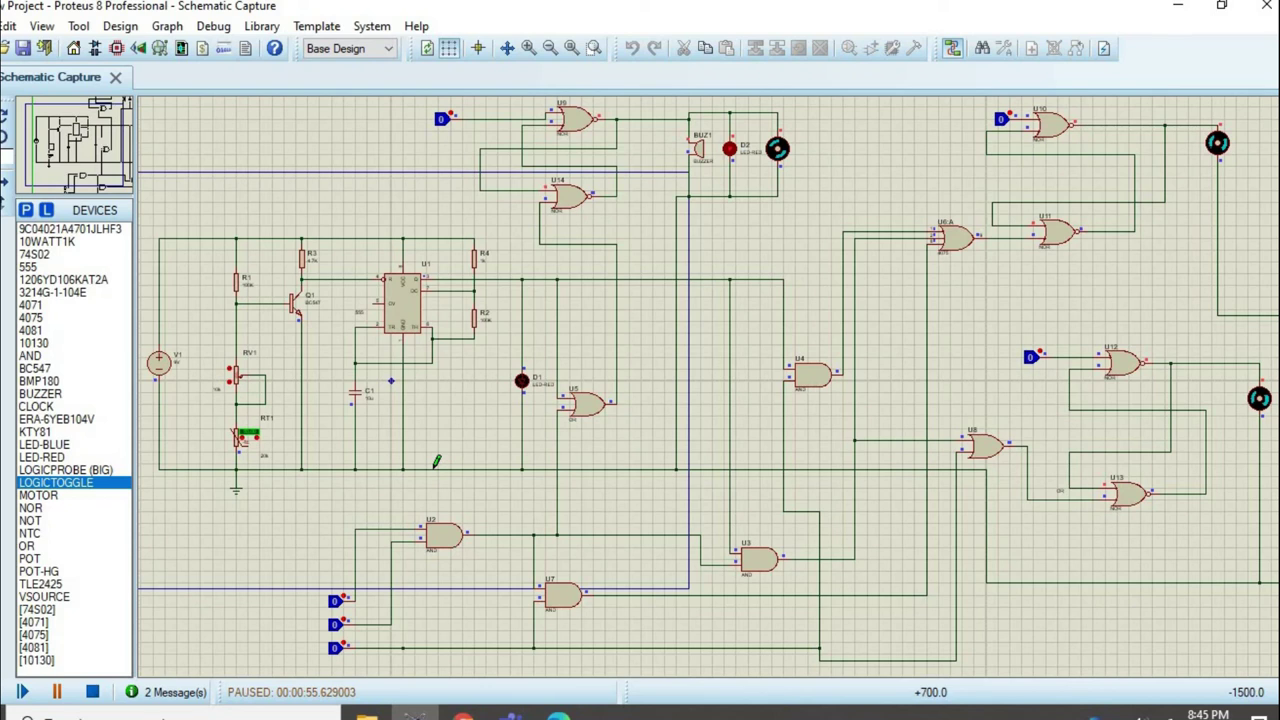